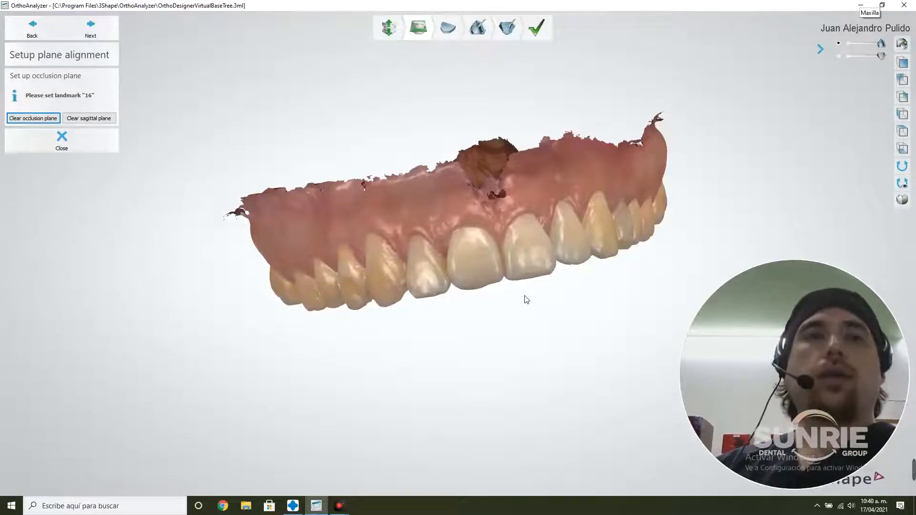
Define the occlusion plane by placing landmarks 16, 11-21 and 26 on the maxillary first molars and between the central incisors
{"action": "right_click_drag", "start_coordinate": [527, 300], "coordinate": [318, 345]}
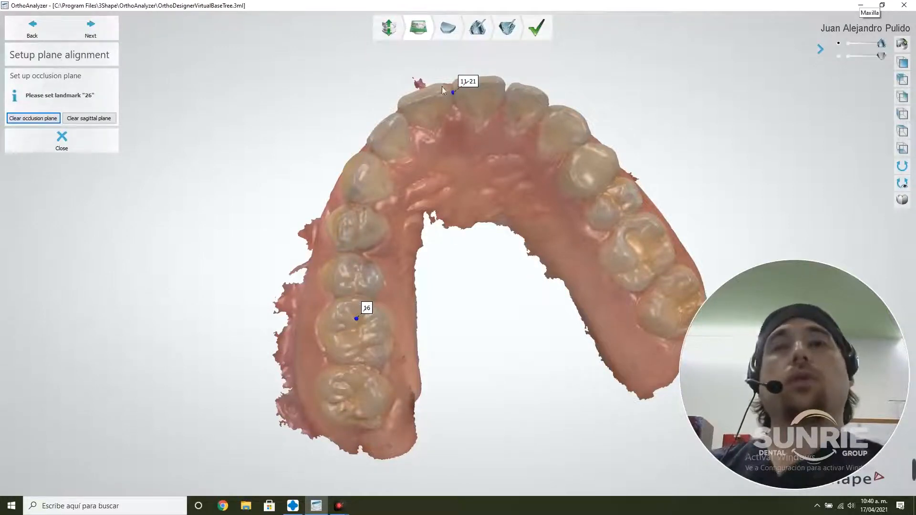
{"action": "left_click", "coordinate": [636, 237]}
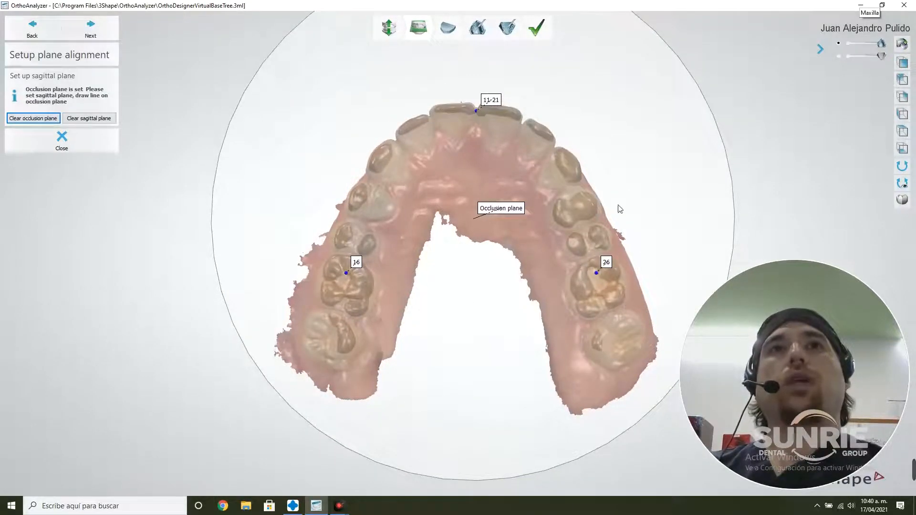
Define the sagittal plane with a line along the arch midline through the central incisors, and proceed to the virtual base stage
{"action": "right_click_drag", "start_coordinate": [620, 209], "coordinate": [479, 239]}
{"action": "scroll", "coordinate": [688, 116], "scroll_direction": "up", "scroll_amount": 3}
{"action": "scroll", "coordinate": [480, 239], "scroll_direction": "down", "scroll_amount": 2}
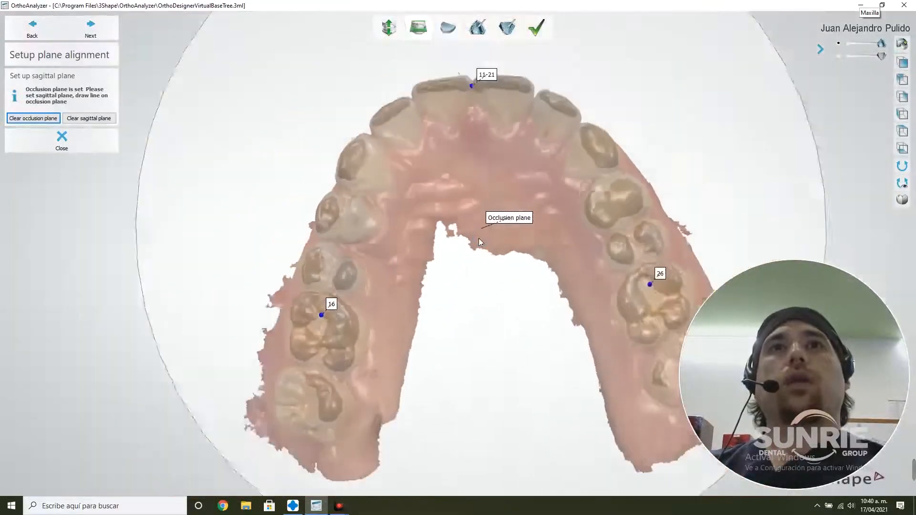
{"action": "scroll", "coordinate": [479, 238], "scroll_direction": "down", "scroll_amount": 2}
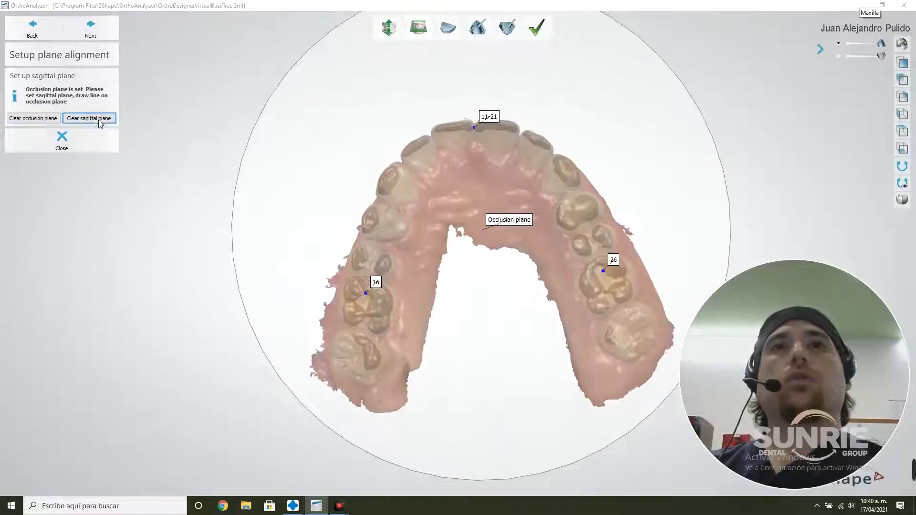
{"action": "mouse_move", "coordinate": [468, 73]}
{"action": "right_mouse_down"}
{"action": "mouse_move", "coordinate": [477, 77]}
{"action": "mouse_move", "coordinate": [476, 69]}
{"action": "right_mouse_up"}
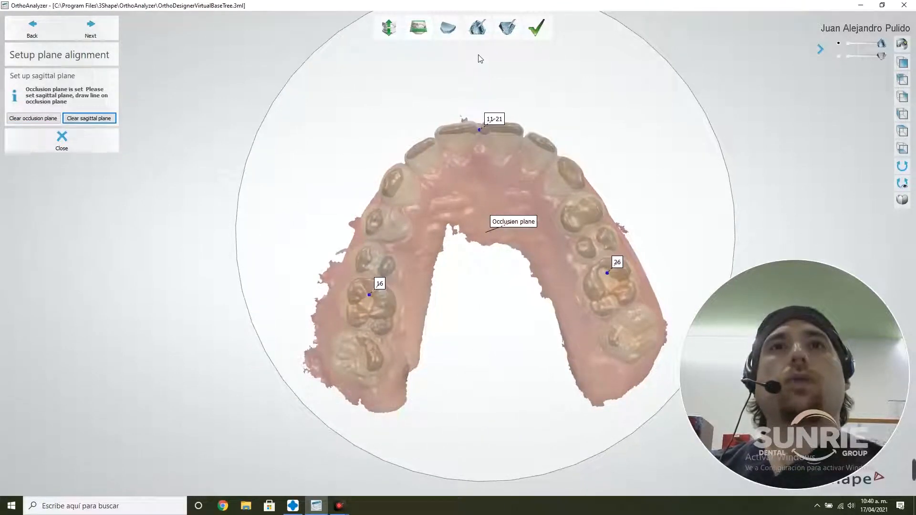
{"action": "left_click_drag", "start_coordinate": [478, 56], "coordinate": [496, 449]}
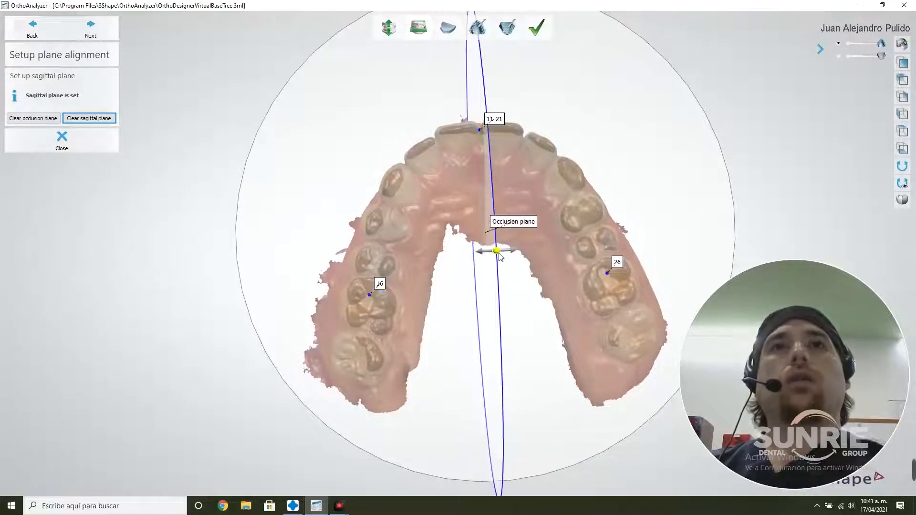
{"action": "right_click_drag", "start_coordinate": [499, 256], "coordinate": [556, 301]}
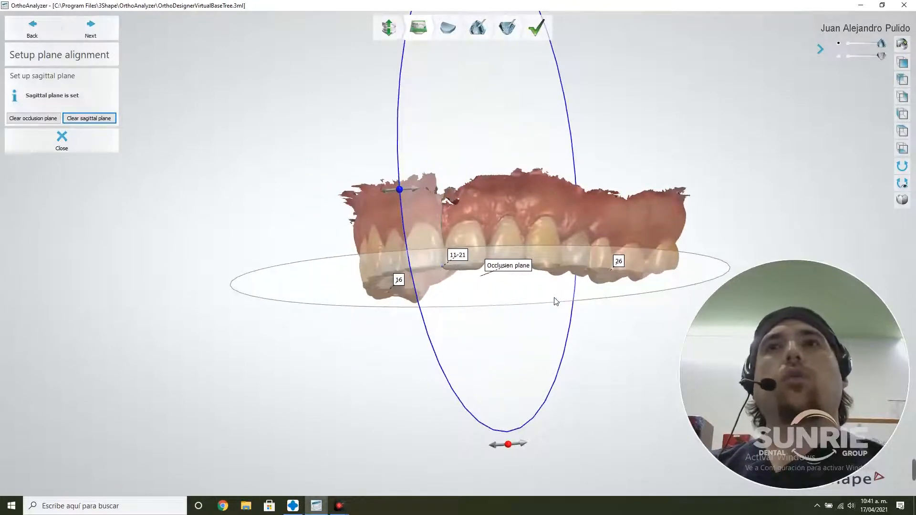
{"action": "left_click", "coordinate": [90, 28]}
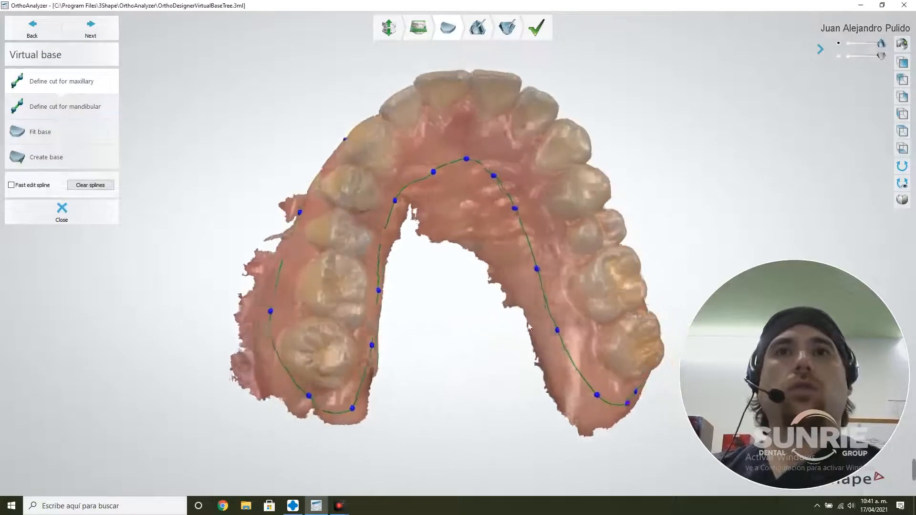
Adjust the maxillary cut spline outward behind the last molar and along the gum above the front teeth, and complete the loop
{"action": "right_click_drag", "start_coordinate": [528, 326], "coordinate": [541, 318]}
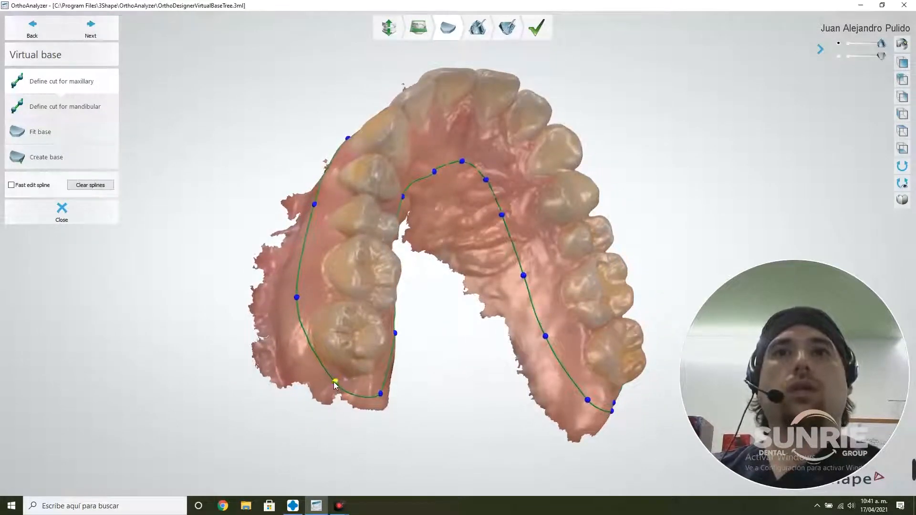
{"action": "left_click_drag", "start_coordinate": [334, 382], "coordinate": [305, 368]}
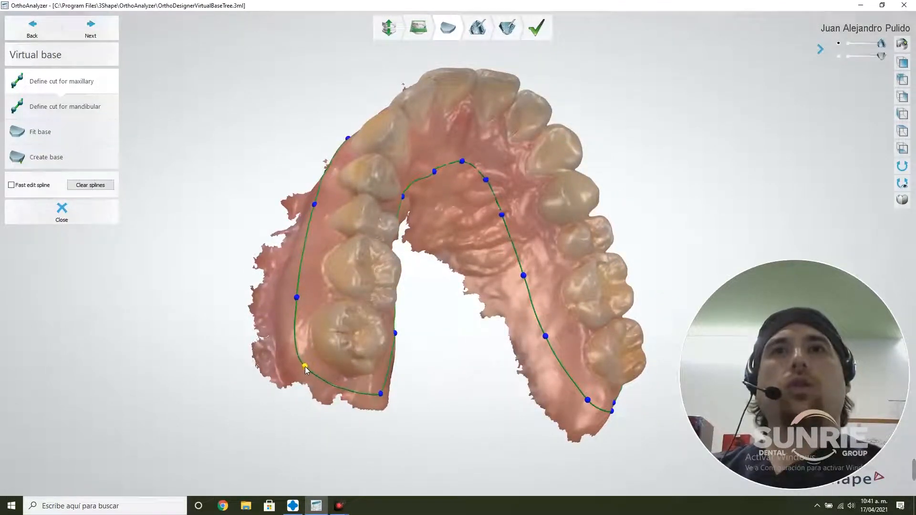
{"action": "right_click_drag", "start_coordinate": [496, 183], "coordinate": [509, 279]}
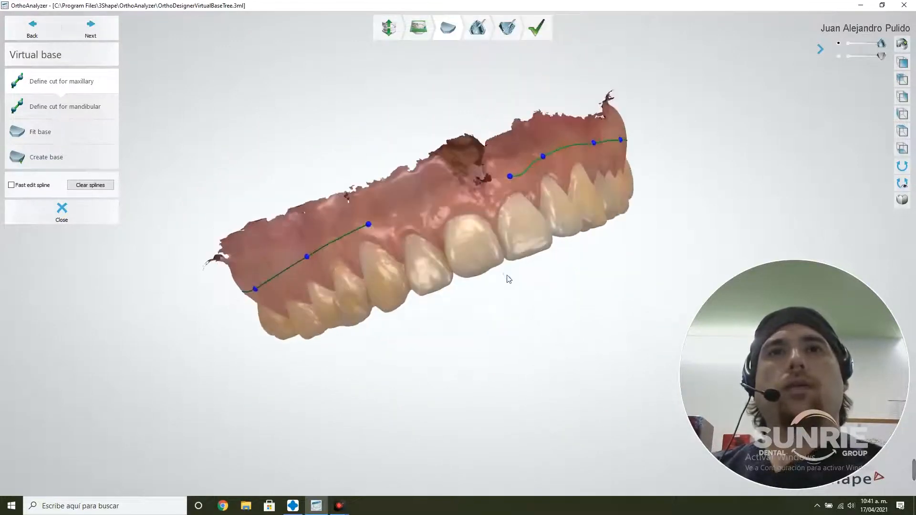
{"action": "left_click_drag", "start_coordinate": [372, 229], "coordinate": [397, 220]}
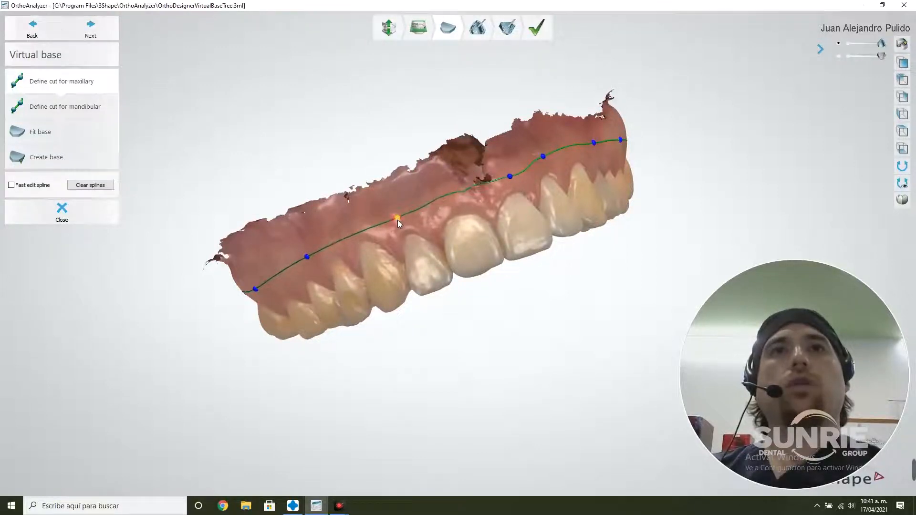
{"action": "right_click_drag", "start_coordinate": [562, 197], "coordinate": [502, 200]}
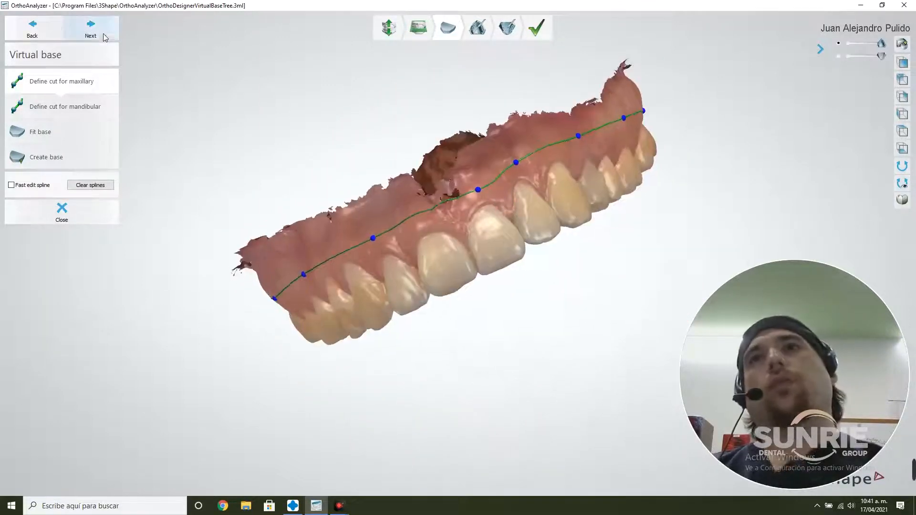
Place mandibular cut spline points along the outer gum, from one last molar around the front teeth to behind the opposite last molar
{"action": "right_click_drag", "start_coordinate": [516, 376], "coordinate": [575, 293]}
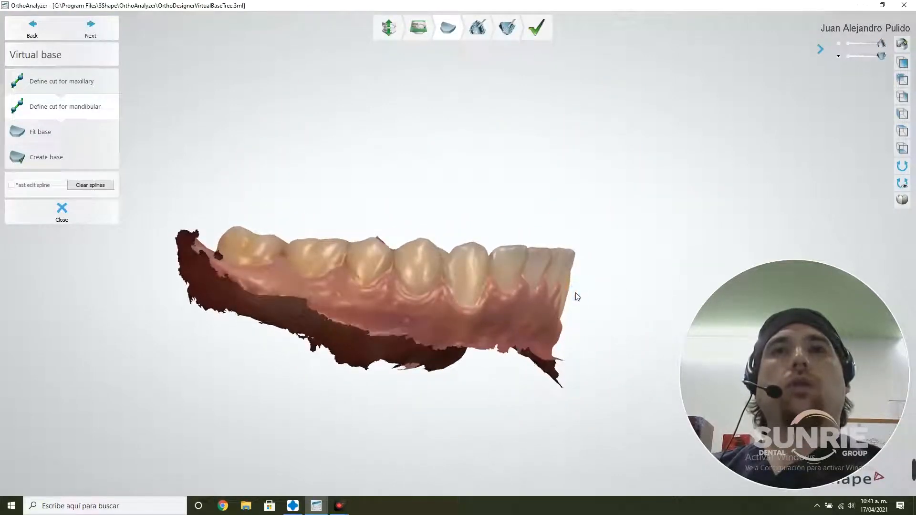
{"action": "left_click", "coordinate": [257, 278]}
{"action": "left_click", "coordinate": [333, 296]}
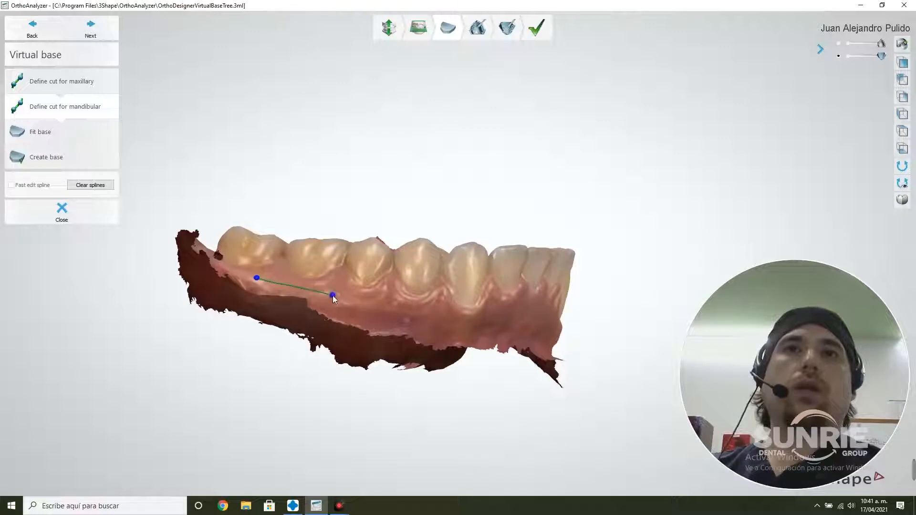
{"action": "left_click", "coordinate": [455, 328]}
{"action": "left_click", "coordinate": [509, 325]}
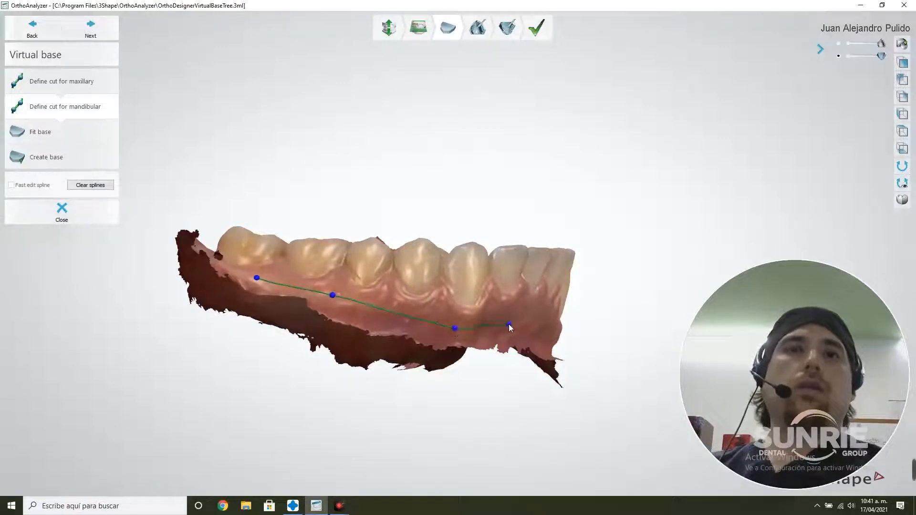
{"action": "right_click_drag", "start_coordinate": [530, 334], "coordinate": [458, 321]}
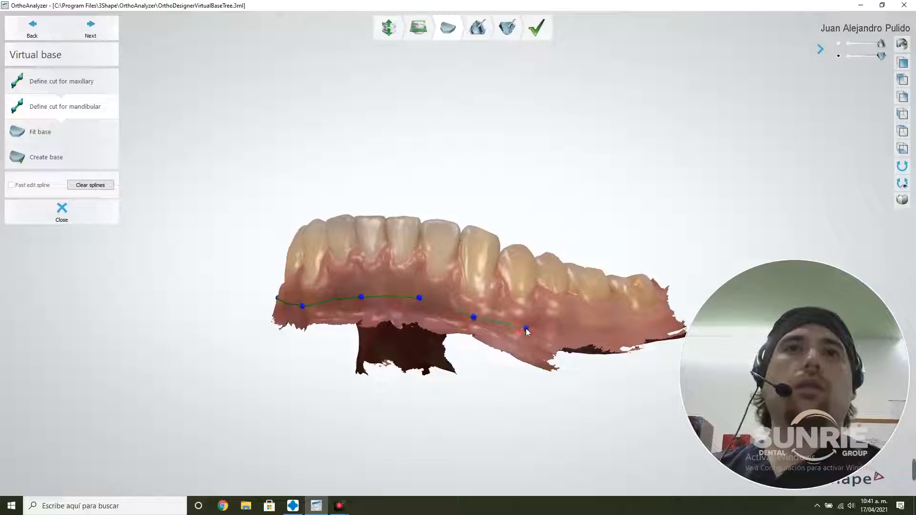
{"action": "left_click", "coordinate": [600, 327]}
{"action": "right_click_drag", "start_coordinate": [640, 324], "coordinate": [664, 371]}
{"action": "left_click", "coordinate": [666, 287]}
Continue the mandibular cut spline along the inner gum, around the arch to behind the last molar where it began
{"action": "right_click_drag", "start_coordinate": [662, 290], "coordinate": [681, 317]}
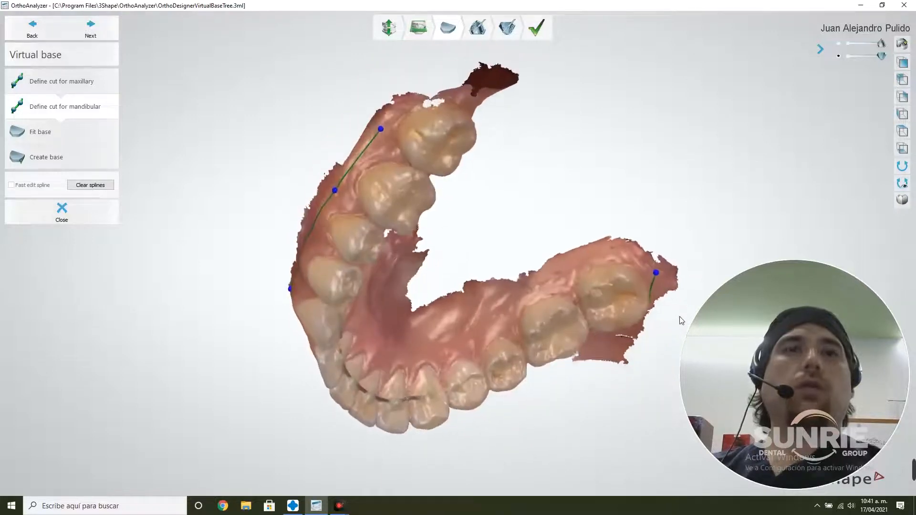
{"action": "right_click_drag", "start_coordinate": [618, 253], "coordinate": [555, 238]}
{"action": "left_click", "coordinate": [554, 228]}
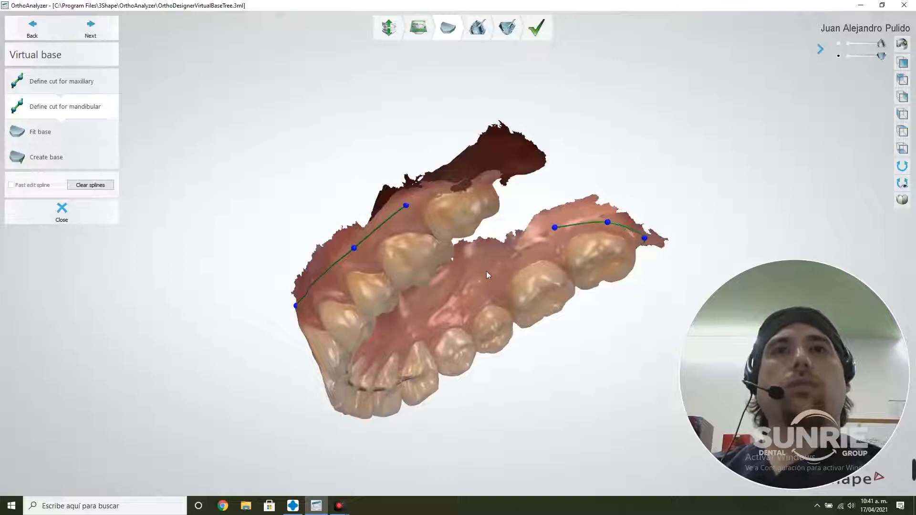
{"action": "left_click", "coordinate": [486, 271]}
{"action": "left_click", "coordinate": [437, 311]}
{"action": "right_click_drag", "start_coordinate": [437, 311], "coordinate": [384, 308]}
{"action": "left_click", "coordinate": [439, 308]}
{"action": "left_click", "coordinate": [377, 297]}
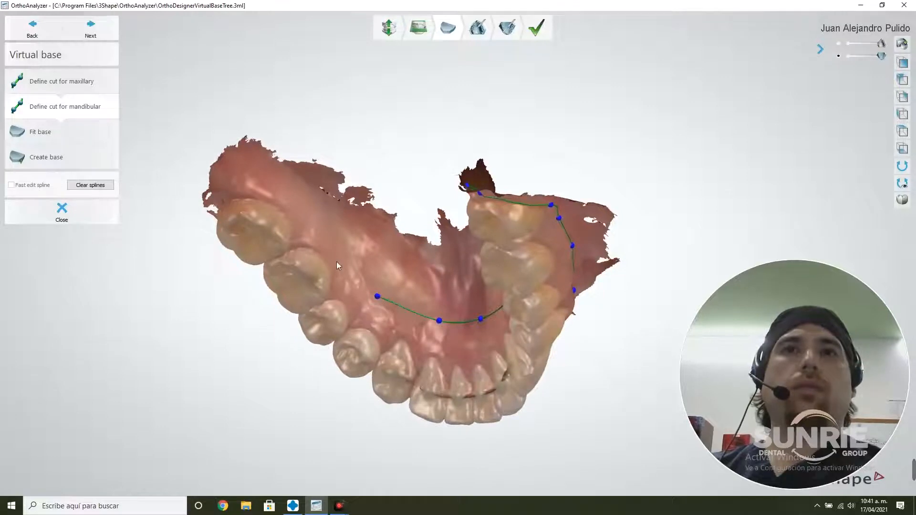
{"action": "left_click", "coordinate": [336, 241]}
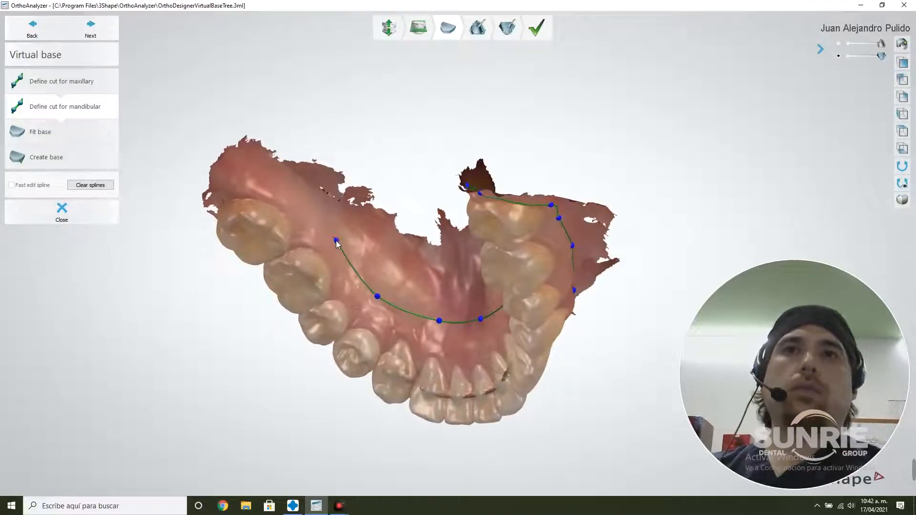
{"action": "left_click", "coordinate": [246, 181]}
{"action": "right_click_drag", "start_coordinate": [246, 181], "coordinate": [274, 210]}
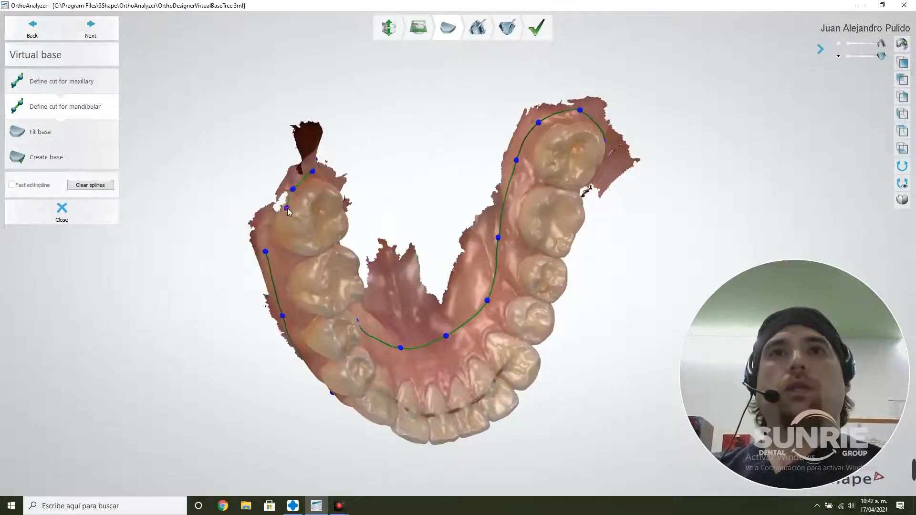
Close the mandibular cut spline at its starting point beside the last molar and proceed to fitting the base
{"action": "left_click", "coordinate": [287, 209]}
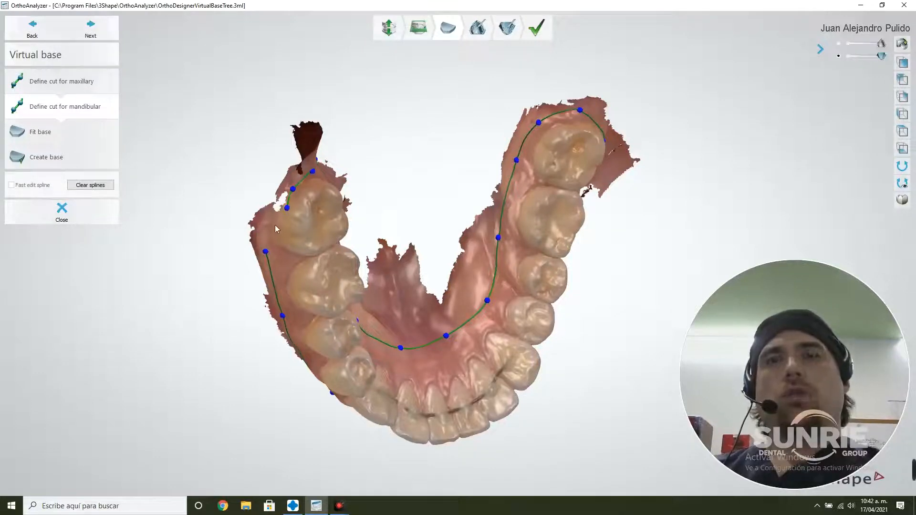
{"action": "left_click", "coordinate": [266, 250]}
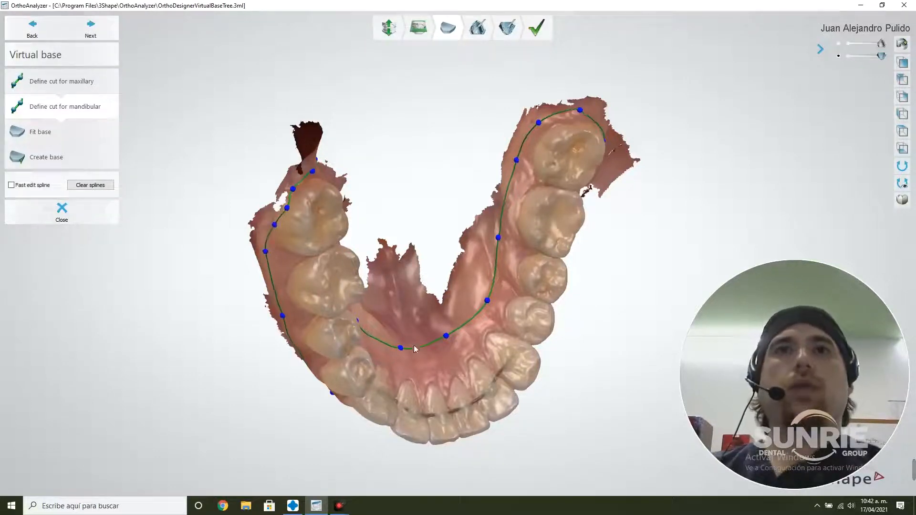
{"action": "right_click_drag", "start_coordinate": [414, 345], "coordinate": [422, 281]}
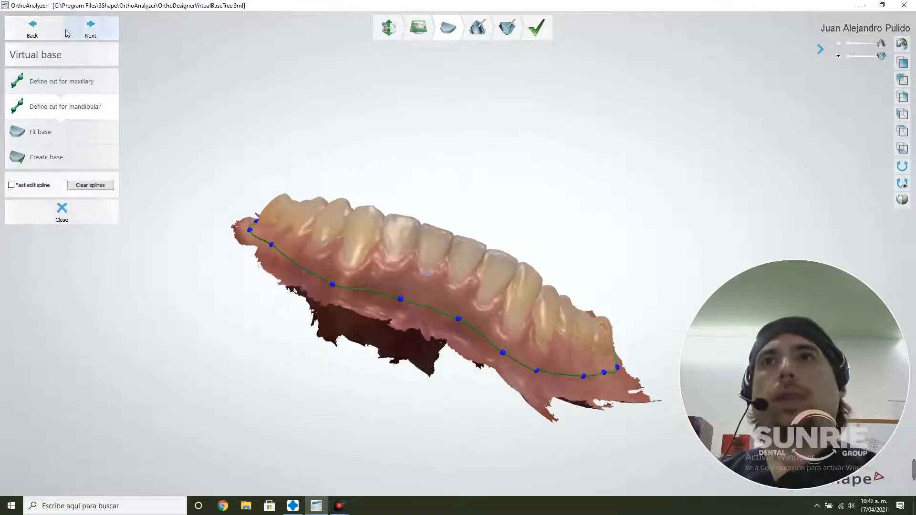
{"action": "left_click", "coordinate": [94, 25]}
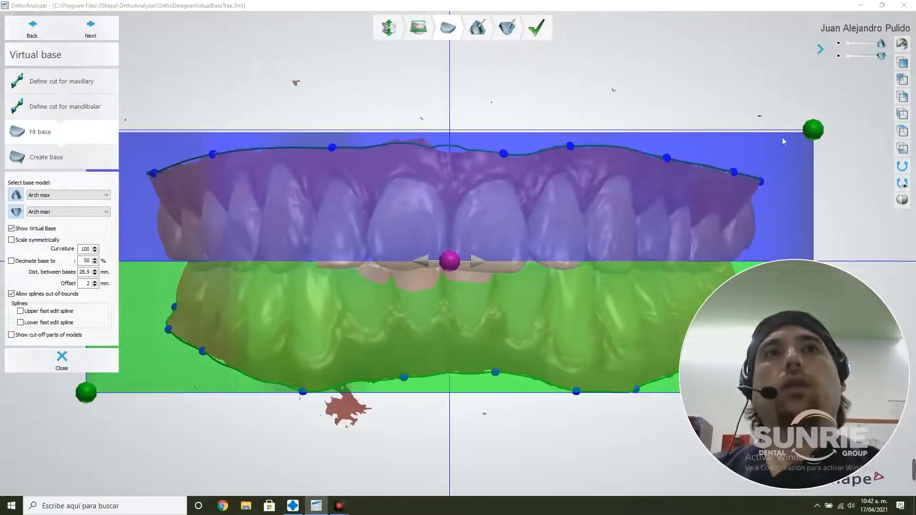
Enlarge the virtual bases in height to a 32 mm distance between bases
{"action": "left_click_drag", "start_coordinate": [817, 120], "coordinate": [817, 94]}
{"action": "left_click_drag", "start_coordinate": [499, 260], "coordinate": [497, 280]}
{"action": "right_click_drag", "start_coordinate": [542, 250], "coordinate": [542, 207]}
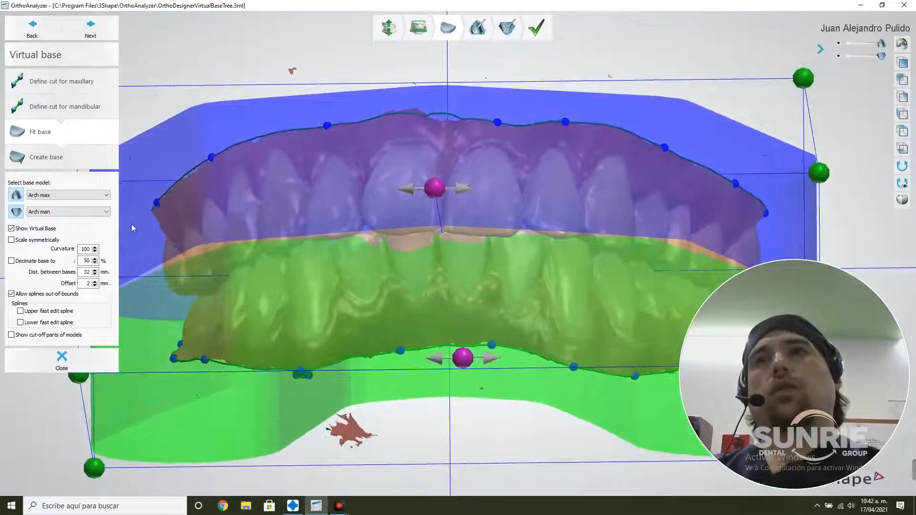
Change the maxillary base model to "Full, upper - base 1"
{"action": "left_click", "coordinate": [106, 194]}
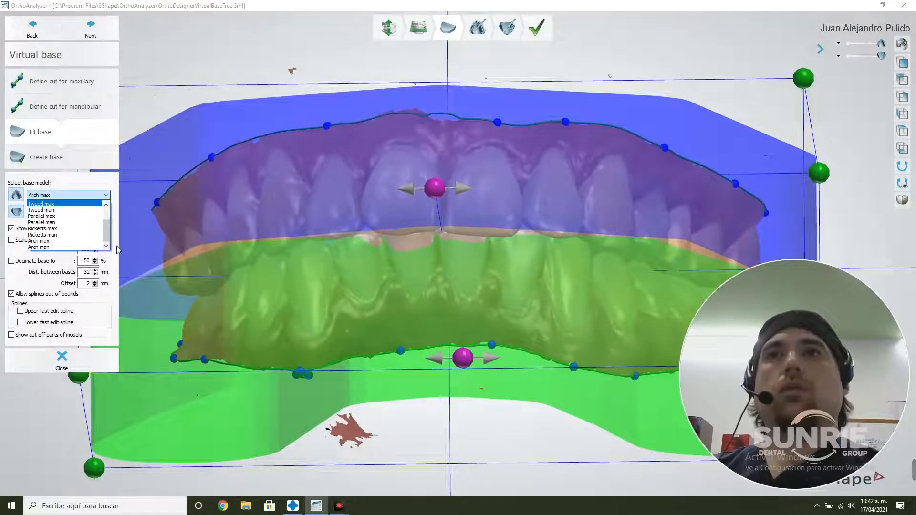
{"action": "left_click", "coordinate": [107, 210]}
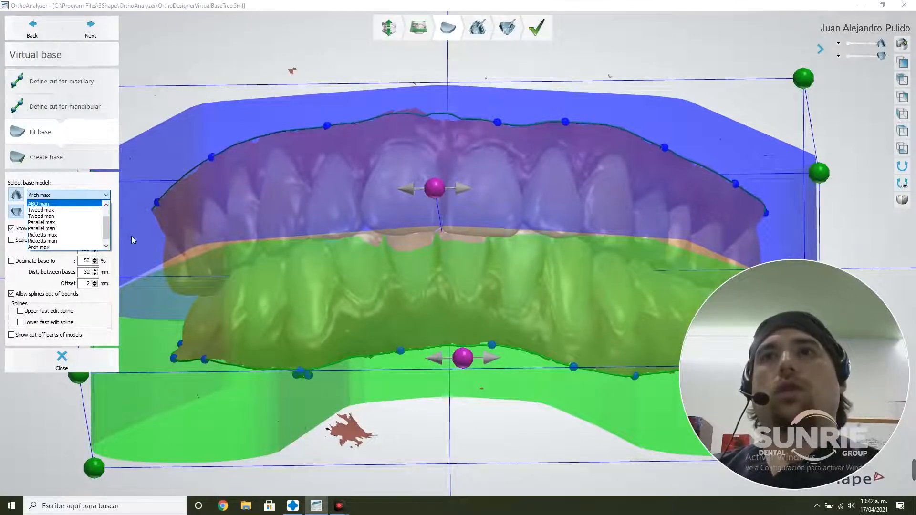
{"action": "left_click_drag", "start_coordinate": [106, 229], "coordinate": [106, 215]}
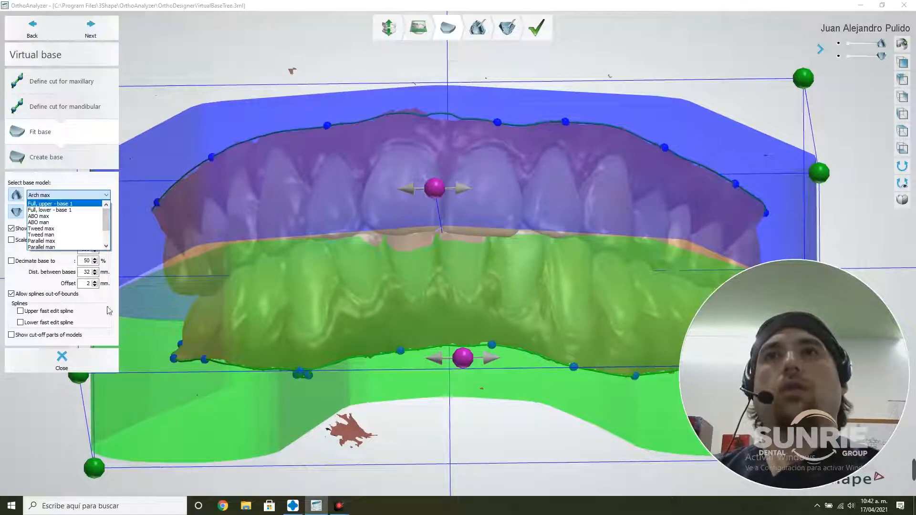
{"action": "left_click", "coordinate": [77, 205]}
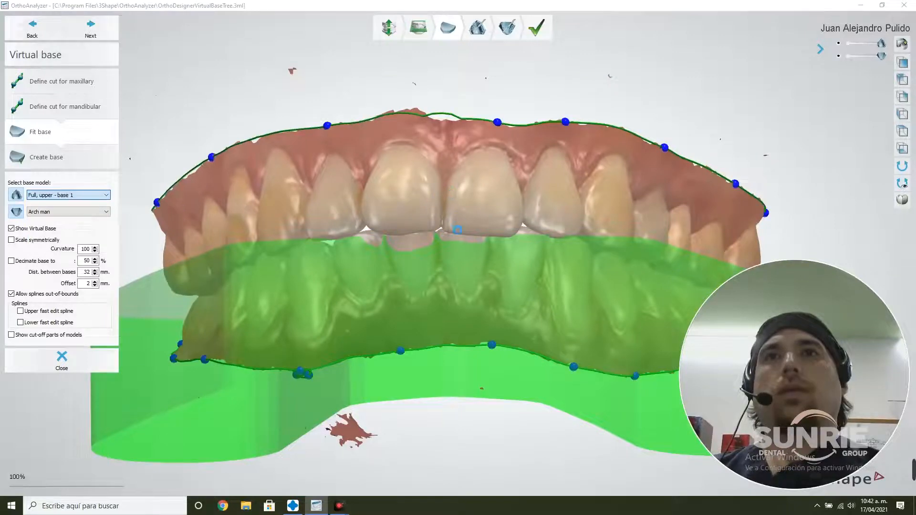
Resize the virtual bases around both arches to a 31.3 mm distance between bases
{"action": "right_click_drag", "start_coordinate": [461, 256], "coordinate": [453, 177]}
{"action": "mouse_move", "coordinate": [448, 222]}
{"action": "right_mouse_down"}
{"action": "mouse_move", "coordinate": [452, 243]}
{"action": "mouse_move", "coordinate": [451, 208]}
{"action": "right_mouse_up"}
{"action": "scroll", "coordinate": [451, 208], "scroll_direction": "down", "scroll_amount": 5}
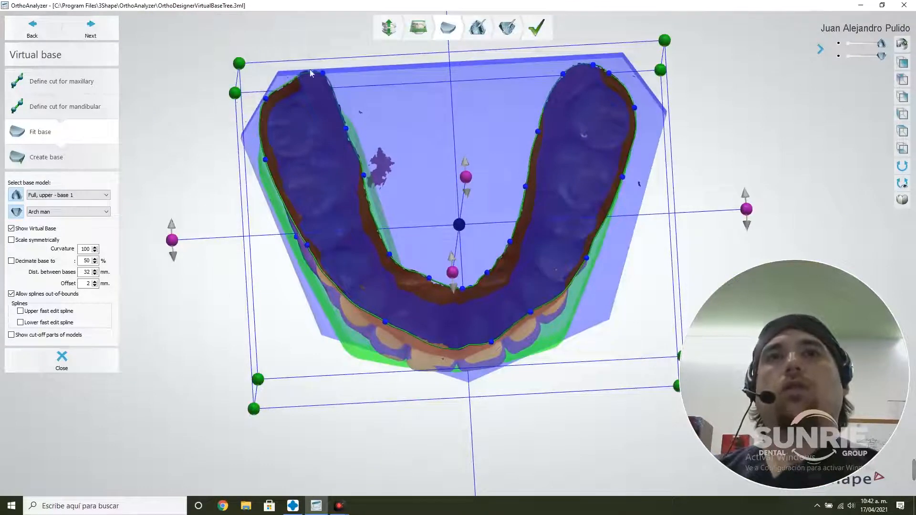
{"action": "right_click_drag", "start_coordinate": [310, 73], "coordinate": [539, 268]}
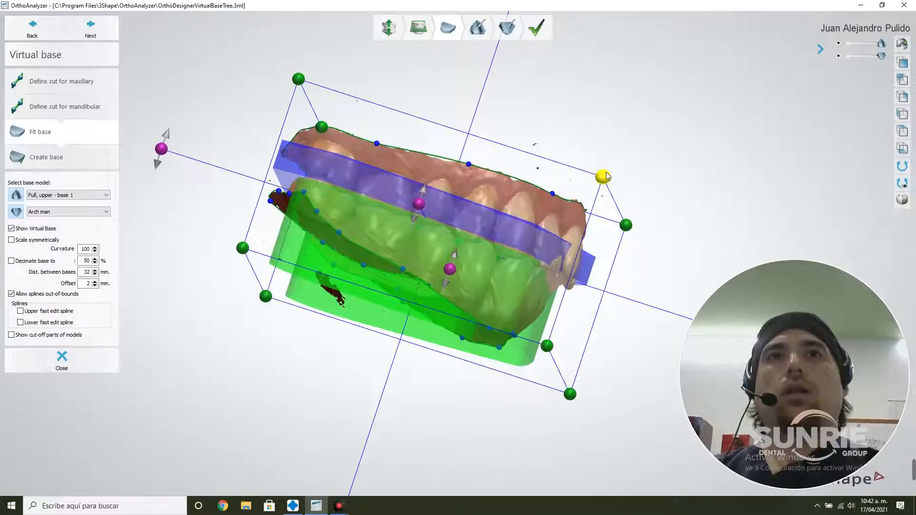
{"action": "mouse_move", "coordinate": [604, 177]}
{"action": "left_mouse_down"}
{"action": "mouse_move", "coordinate": [614, 158]}
{"action": "mouse_move", "coordinate": [606, 181]}
{"action": "left_mouse_up"}
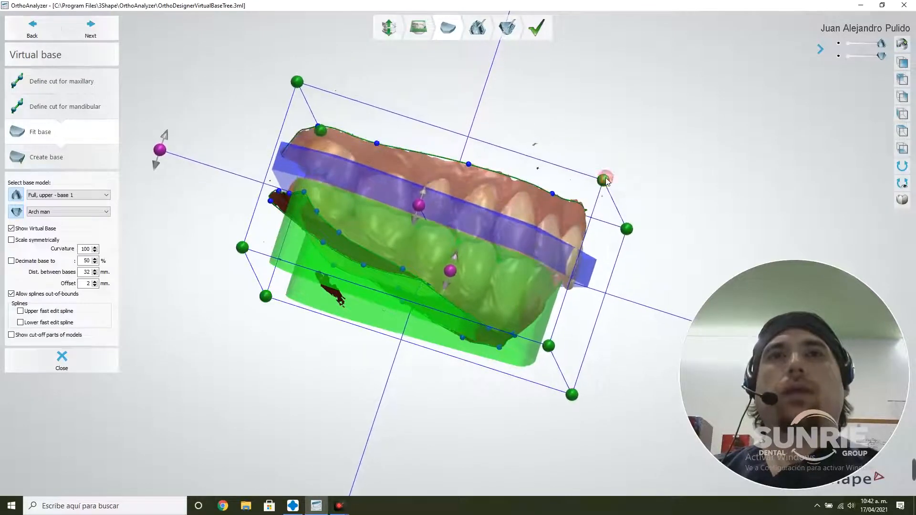
{"action": "right_click_drag", "start_coordinate": [546, 199], "coordinate": [548, 215]}
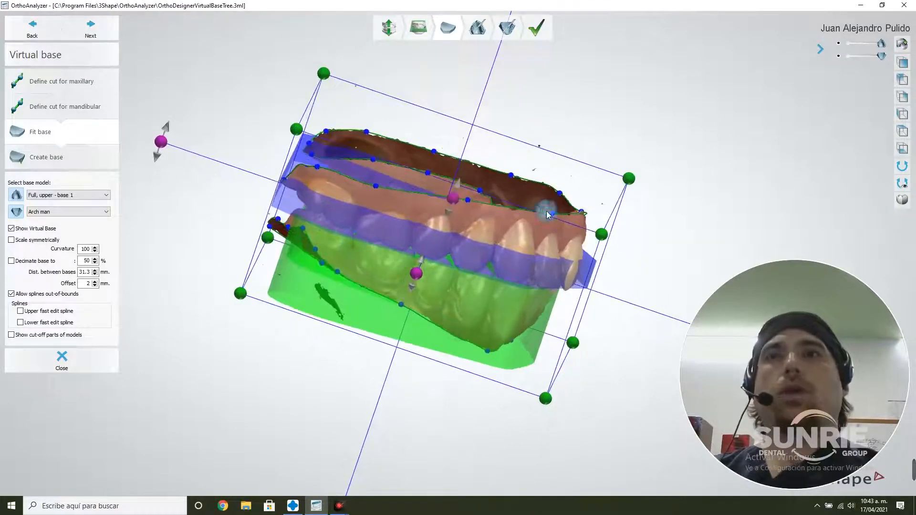
Change the maxillary base model to "Arch max"
{"action": "left_click", "coordinate": [100, 195]}
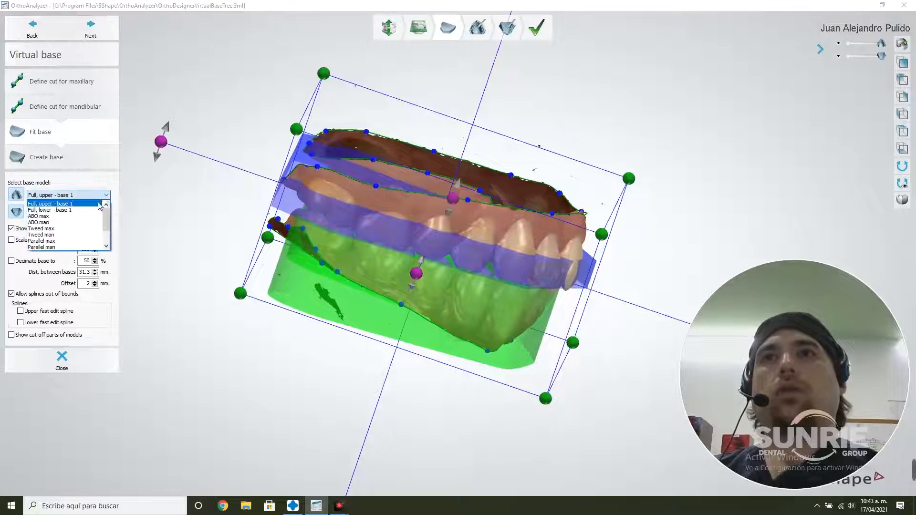
{"action": "scroll", "coordinate": [67, 229], "scroll_direction": "down", "scroll_amount": 2}
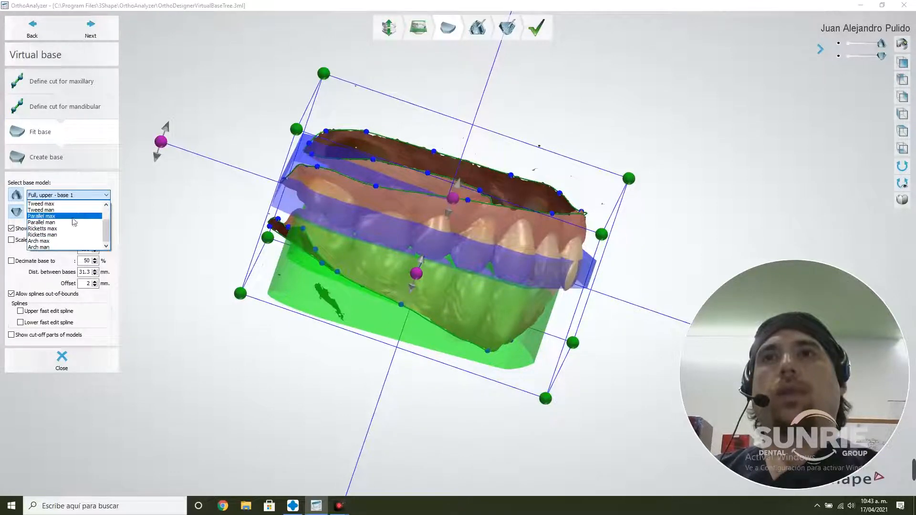
{"action": "left_click", "coordinate": [56, 244]}
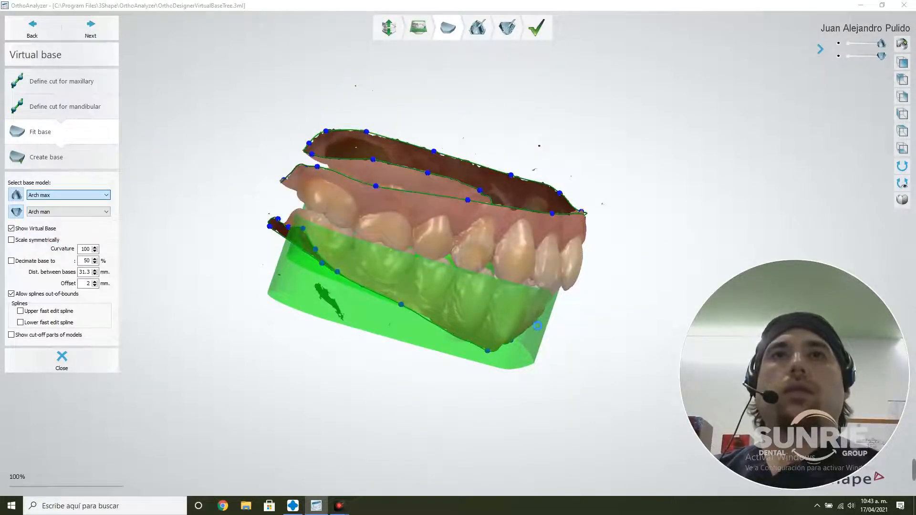
{"action": "right_click_drag", "start_coordinate": [566, 372], "coordinate": [489, 336]}
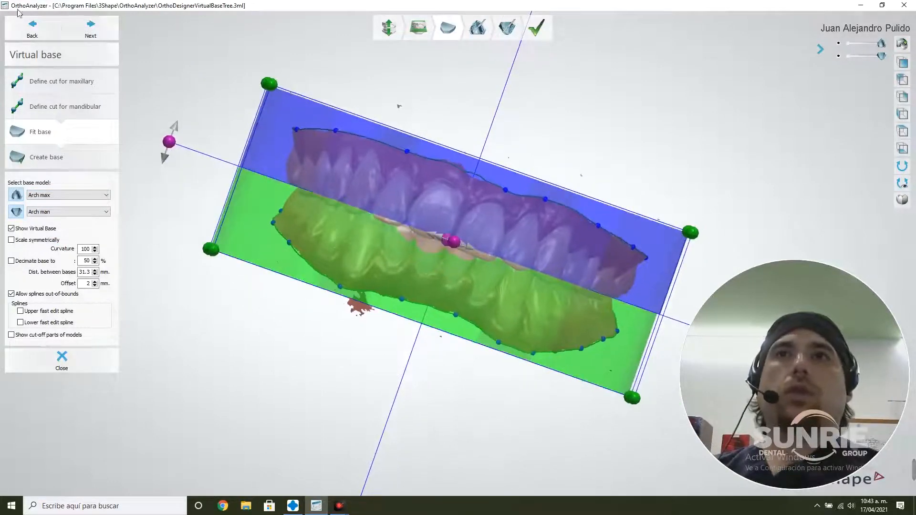
Create the virtual bases from the fitted arch shapes and proceed to sculpting the maxillary model
{"action": "left_click", "coordinate": [104, 33]}
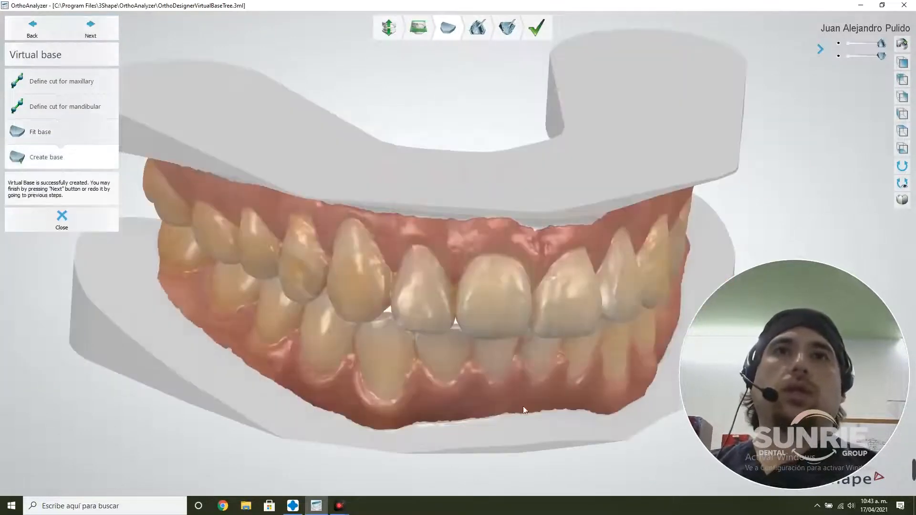
{"action": "right_click_drag", "start_coordinate": [527, 373], "coordinate": [520, 335]}
{"action": "left_click", "coordinate": [102, 30]}
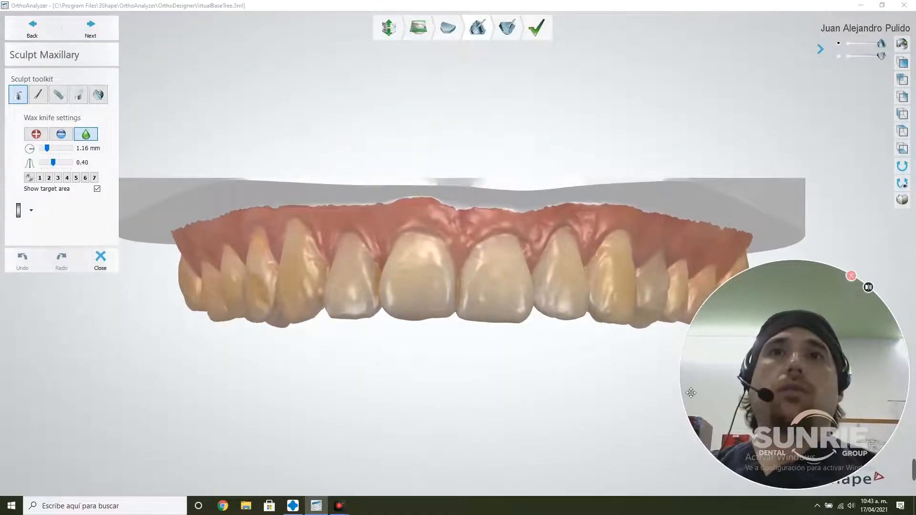
Trim the maxillary base with a plane cut running along the gum edge from the incisors to the last molar
{"action": "right_click_drag", "start_coordinate": [503, 279], "coordinate": [416, 284]}
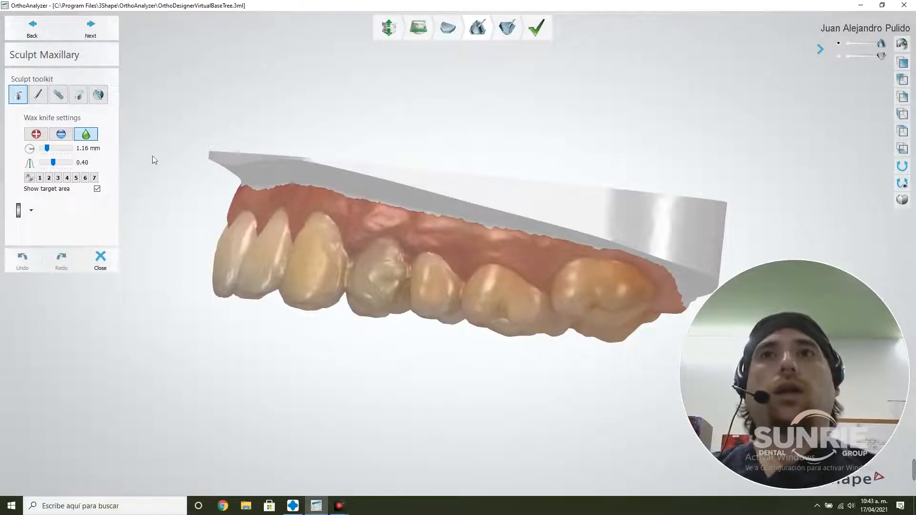
{"action": "left_click", "coordinate": [79, 95]}
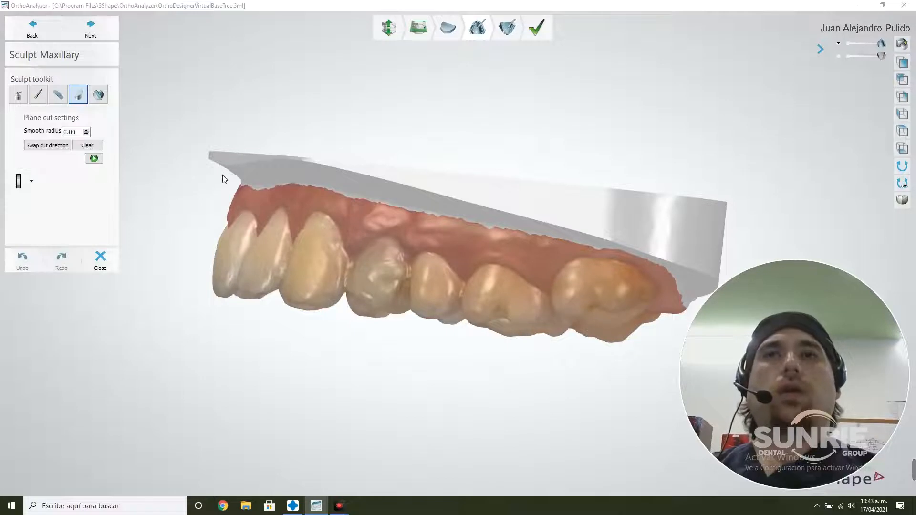
{"action": "left_click_drag", "start_coordinate": [223, 176], "coordinate": [724, 280]}
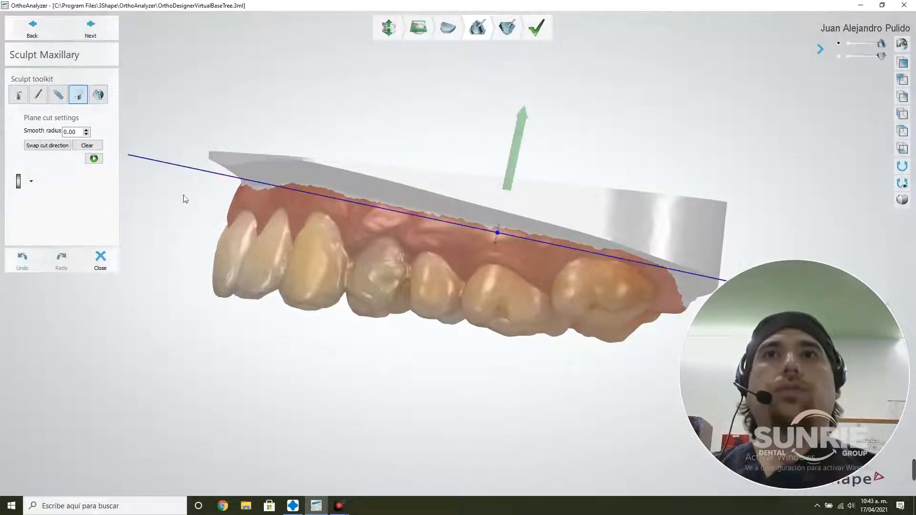
{"action": "left_click", "coordinate": [94, 159]}
Start a spline cut on the maxillary model seen from its occlusal side
{"action": "right_click_drag", "start_coordinate": [460, 386], "coordinate": [564, 336]}
{"action": "scroll", "coordinate": [564, 337], "scroll_direction": "down", "scroll_amount": 5}
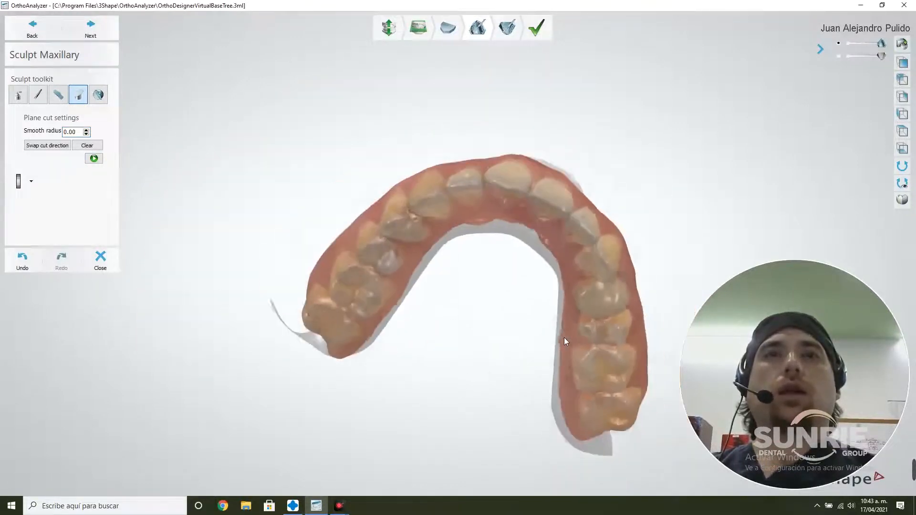
{"action": "right_click_drag", "start_coordinate": [529, 380], "coordinate": [528, 366]}
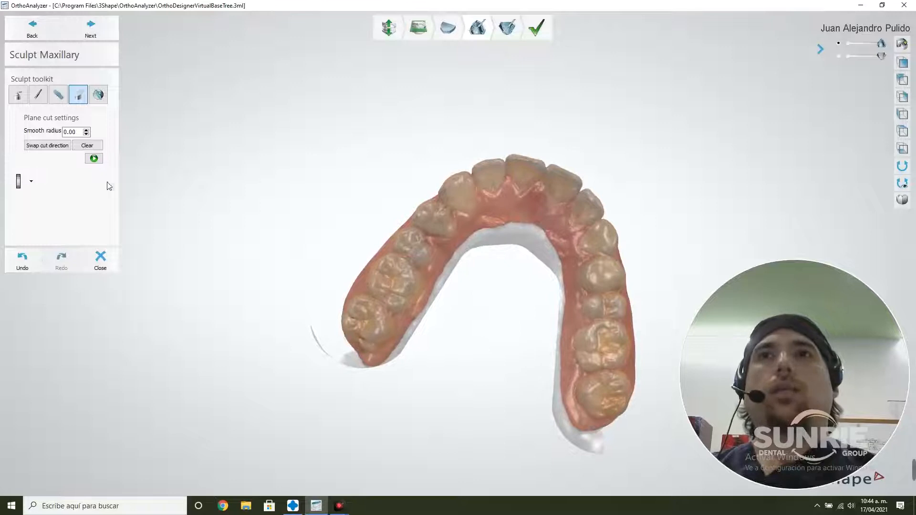
{"action": "left_click", "coordinate": [99, 93]}
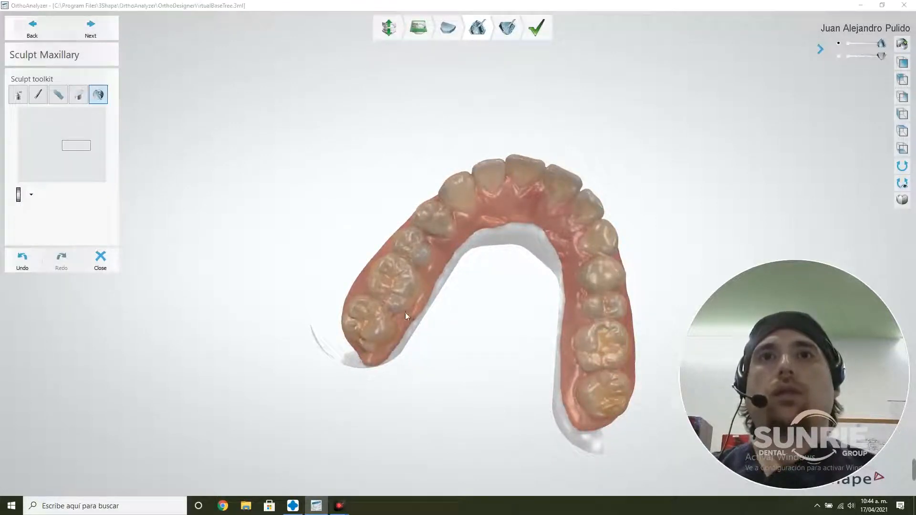
{"action": "left_click", "coordinate": [349, 352]}
{"action": "left_click", "coordinate": [368, 355]}
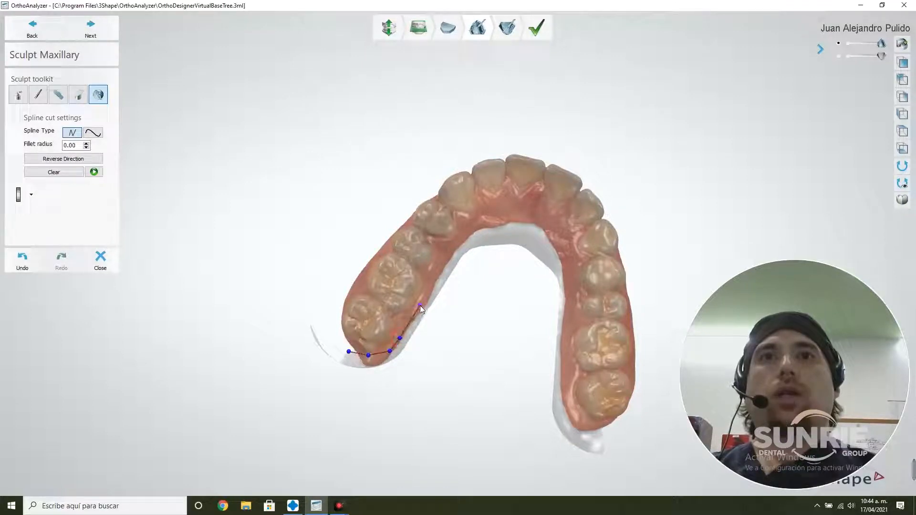
{"action": "double_click", "coordinate": [439, 275]}
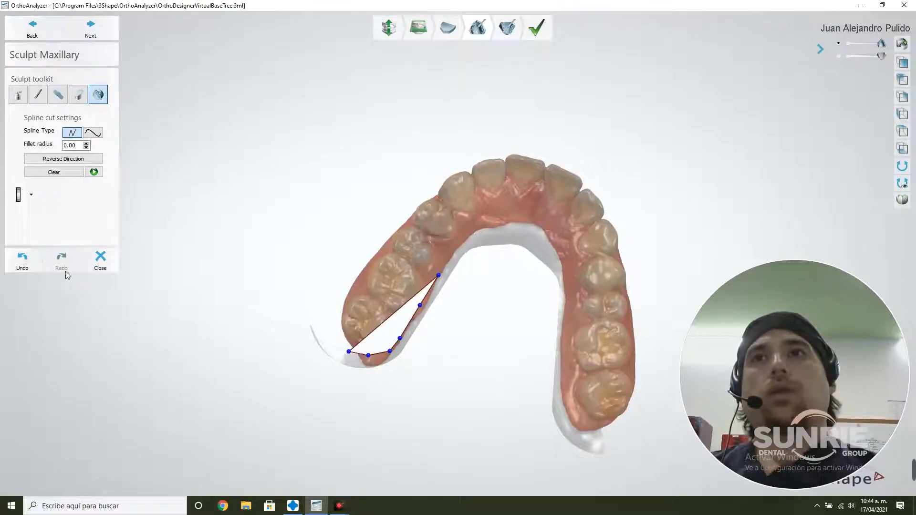
{"action": "left_click", "coordinate": [54, 172]}
Trace a straight-segment spline cut along the palatal gum edge of the maxillary arch, from one last molar past the other
{"action": "left_click", "coordinate": [347, 348]}
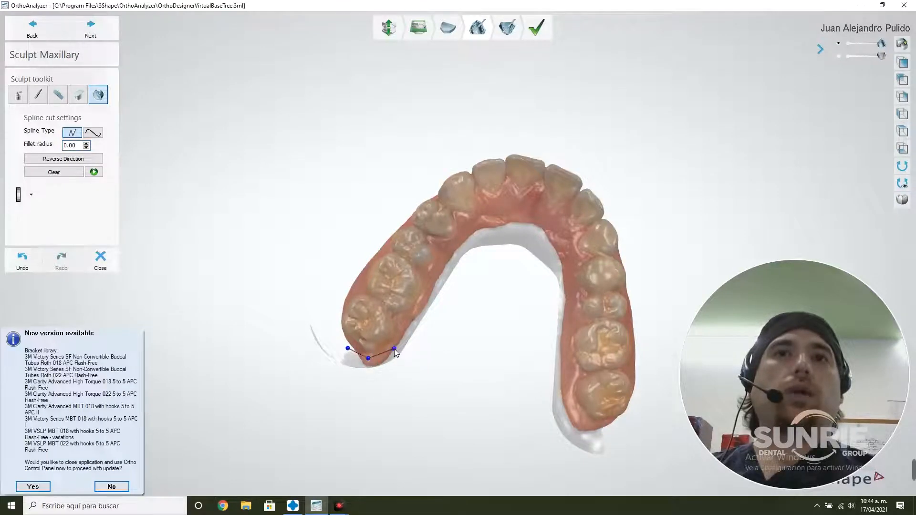
{"action": "left_click", "coordinate": [444, 266]}
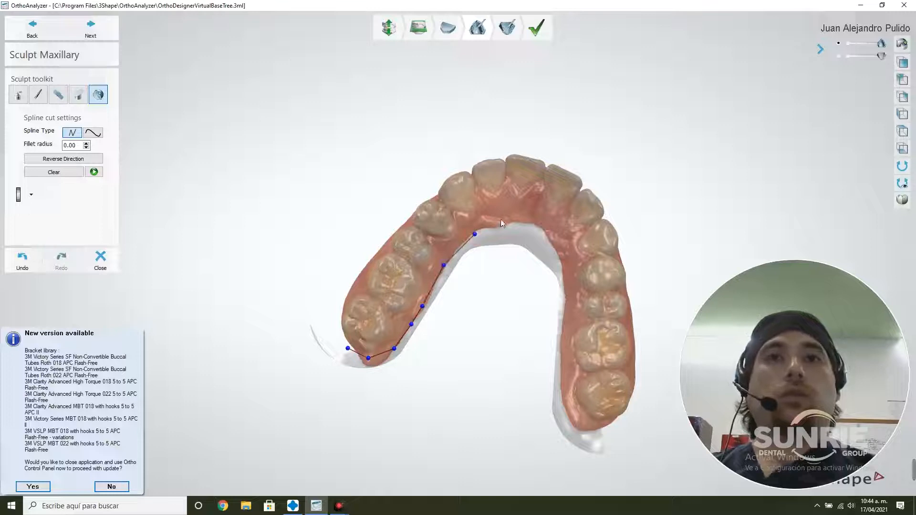
{"action": "left_click", "coordinate": [536, 226]}
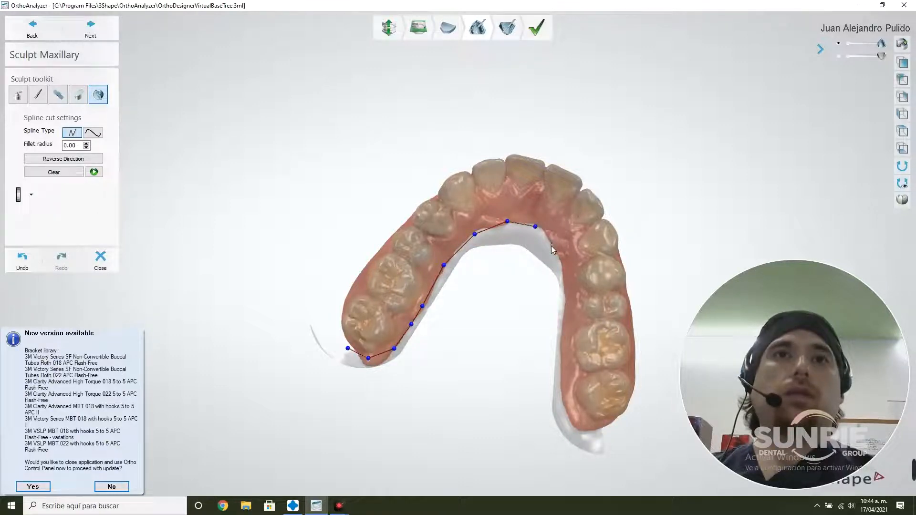
{"action": "left_click", "coordinate": [564, 281]}
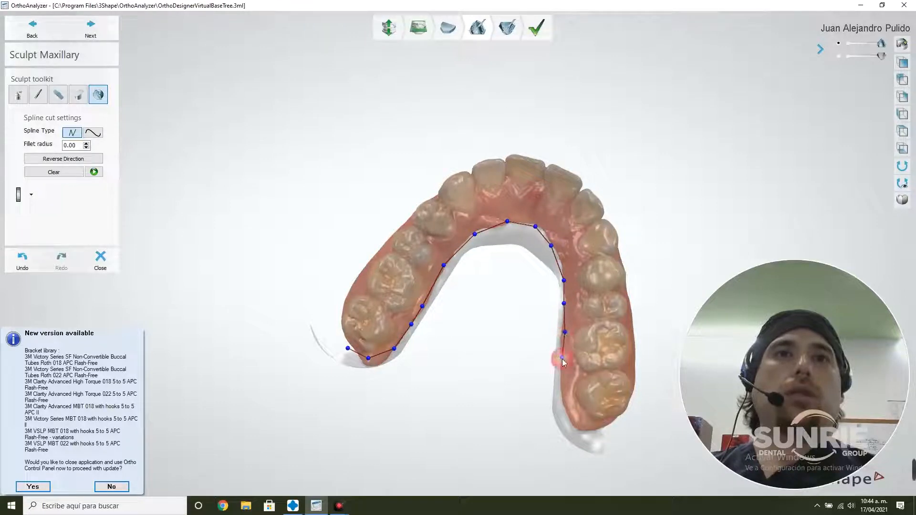
{"action": "left_click", "coordinate": [564, 399]}
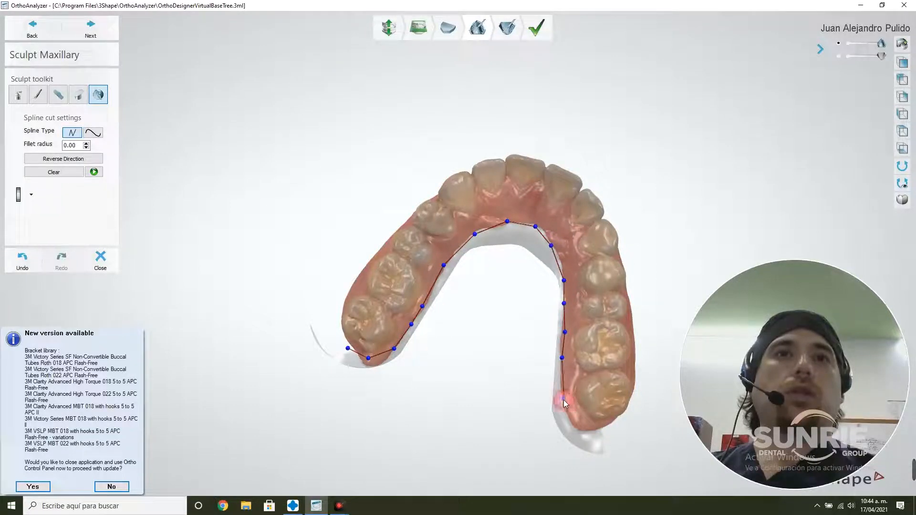
{"action": "left_click", "coordinate": [579, 428]}
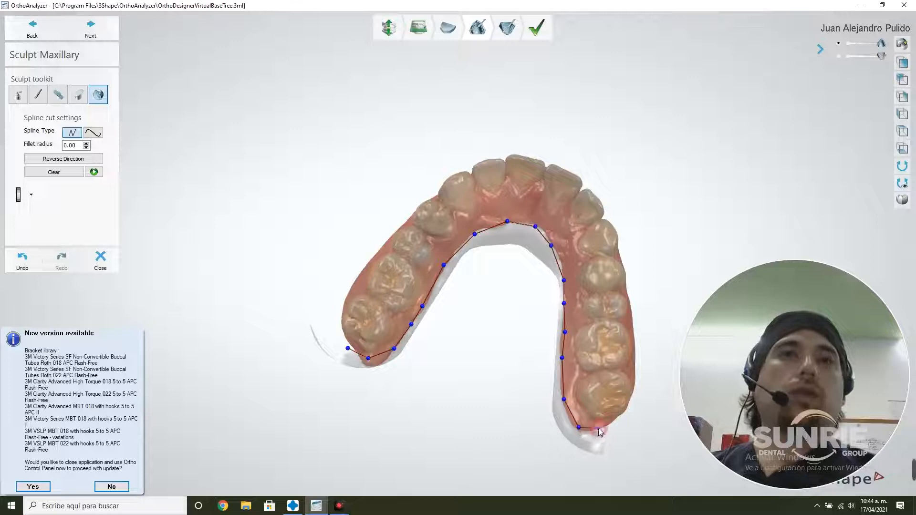
{"action": "left_click", "coordinate": [615, 431]}
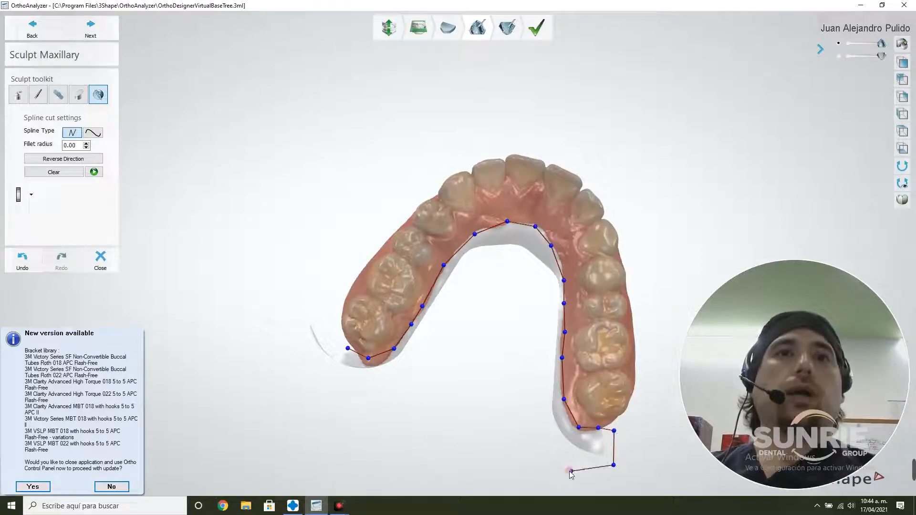
Continue the spline outline through the empty area behind the maxillary arch and close it at its starting point
{"action": "left_click", "coordinate": [472, 456]}
{"action": "left_click", "coordinate": [399, 447]}
{"action": "left_click", "coordinate": [383, 443]}
{"action": "left_click", "coordinate": [320, 416]}
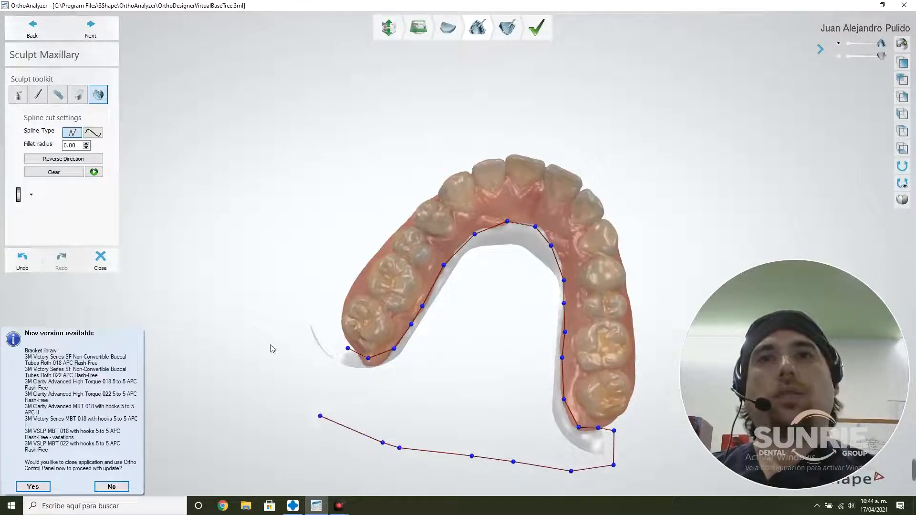
{"action": "left_click", "coordinate": [271, 344]}
{"action": "left_click", "coordinate": [337, 320]}
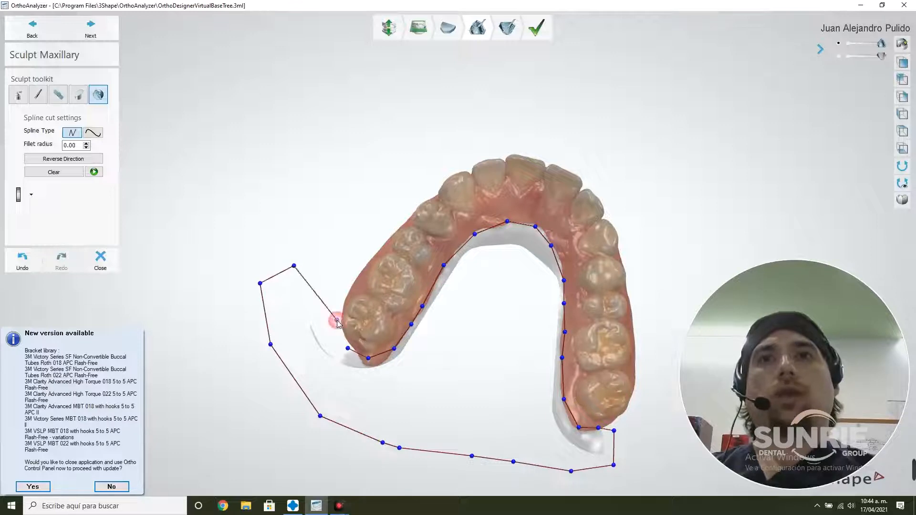
{"action": "left_click", "coordinate": [348, 349]}
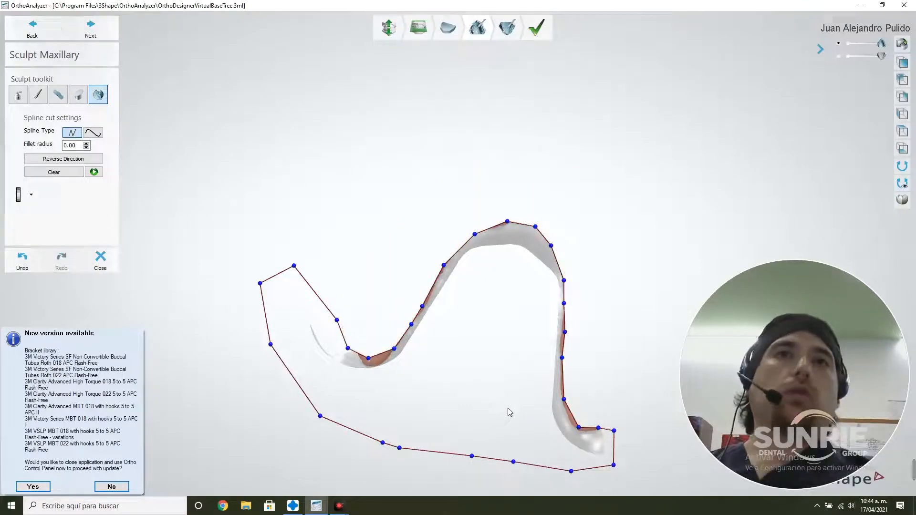
Reverse the spline cut direction and apply it to remove the excess base inside and behind the maxillary arch
{"action": "left_click", "coordinate": [53, 158]}
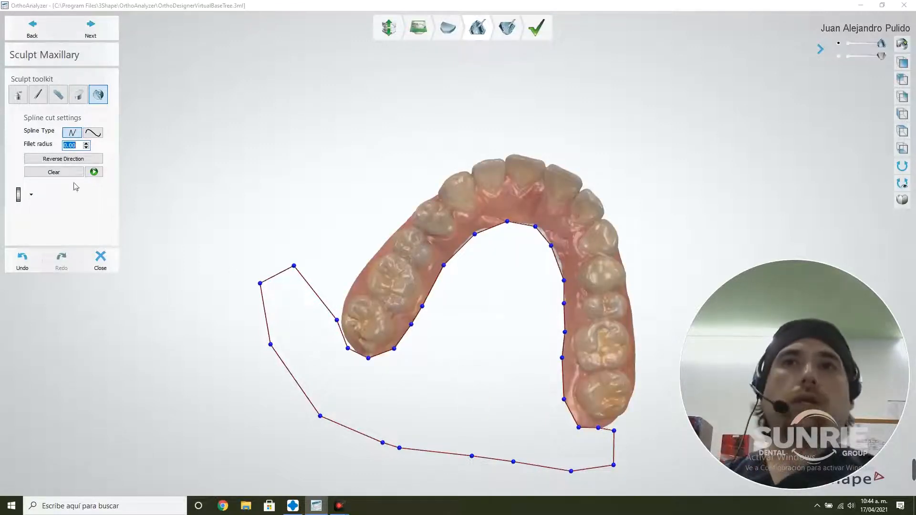
{"action": "left_click", "coordinate": [94, 171]}
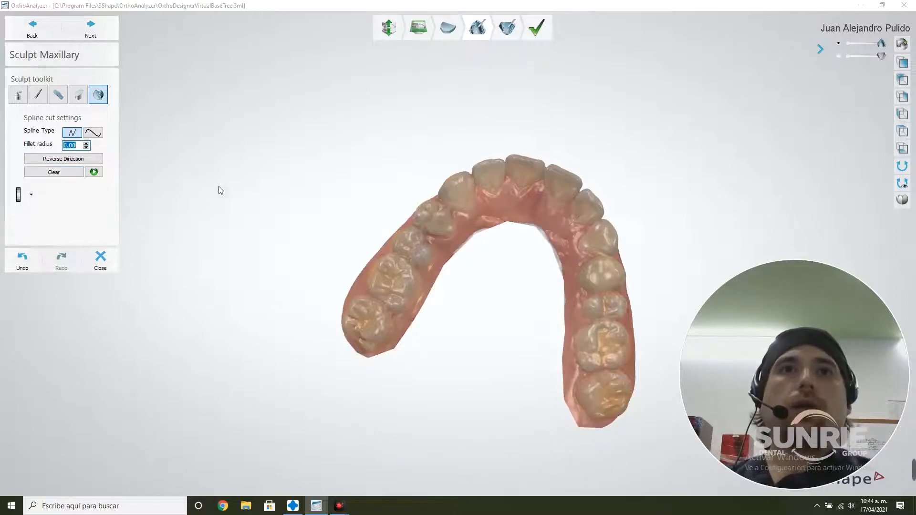
{"action": "right_click_drag", "start_coordinate": [218, 191], "coordinate": [337, 327]}
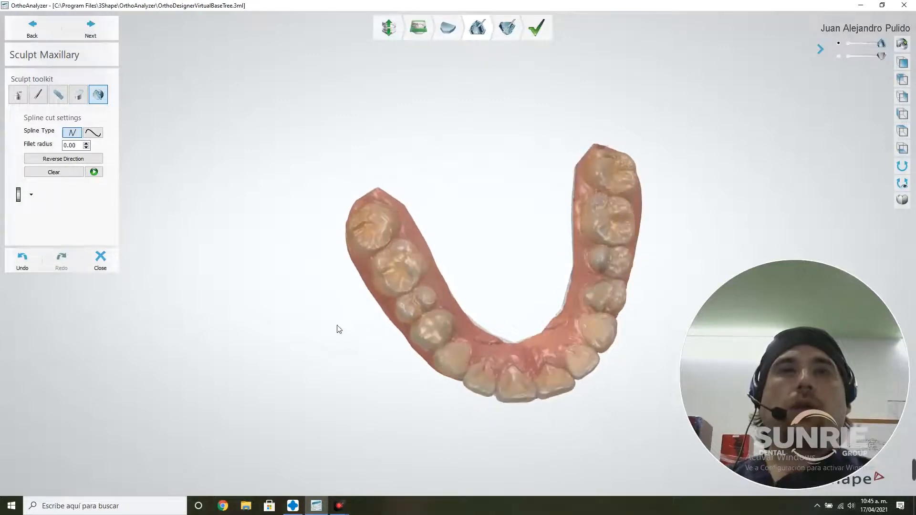
Proceed to sculpting the mandibular model and trim its base with a plane cut through the lower gums, swapping the cut direction
{"action": "left_click", "coordinate": [113, 35]}
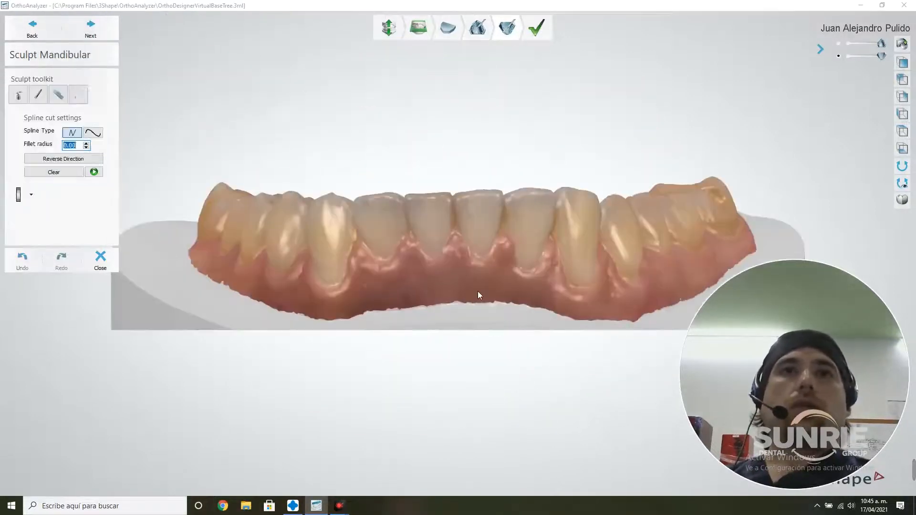
{"action": "mouse_move", "coordinate": [479, 295]}
{"action": "right_mouse_down"}
{"action": "mouse_move", "coordinate": [382, 281]}
{"action": "mouse_move", "coordinate": [389, 283]}
{"action": "right_mouse_up"}
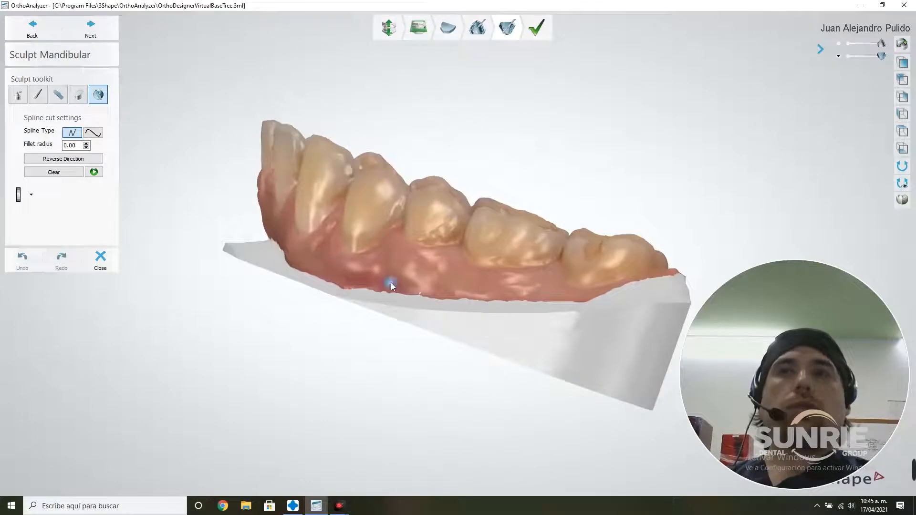
{"action": "left_click", "coordinate": [78, 95]}
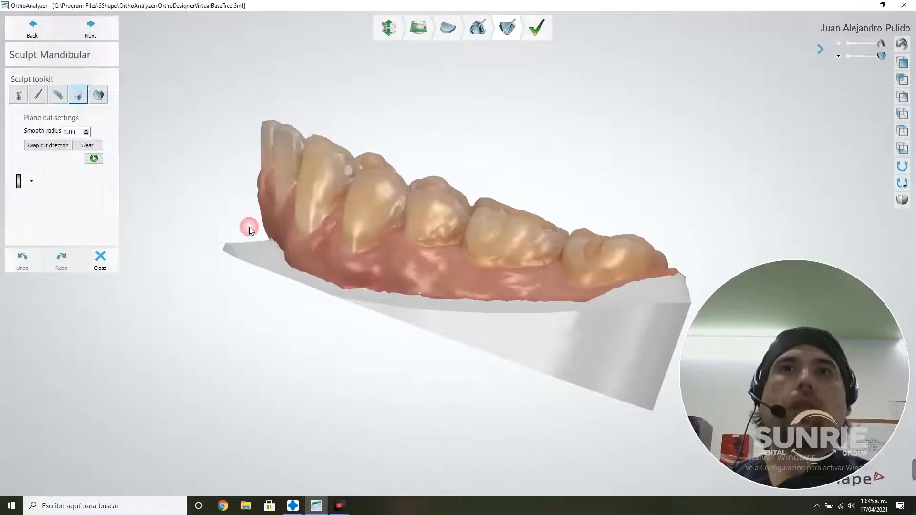
{"action": "mouse_move", "coordinate": [244, 230]}
{"action": "left_mouse_down"}
{"action": "mouse_move", "coordinate": [498, 351]}
{"action": "mouse_move", "coordinate": [703, 392]}
{"action": "mouse_move", "coordinate": [680, 348]}
{"action": "left_mouse_up"}
{"action": "left_click", "coordinate": [48, 146]}
{"action": "left_click", "coordinate": [94, 158]}
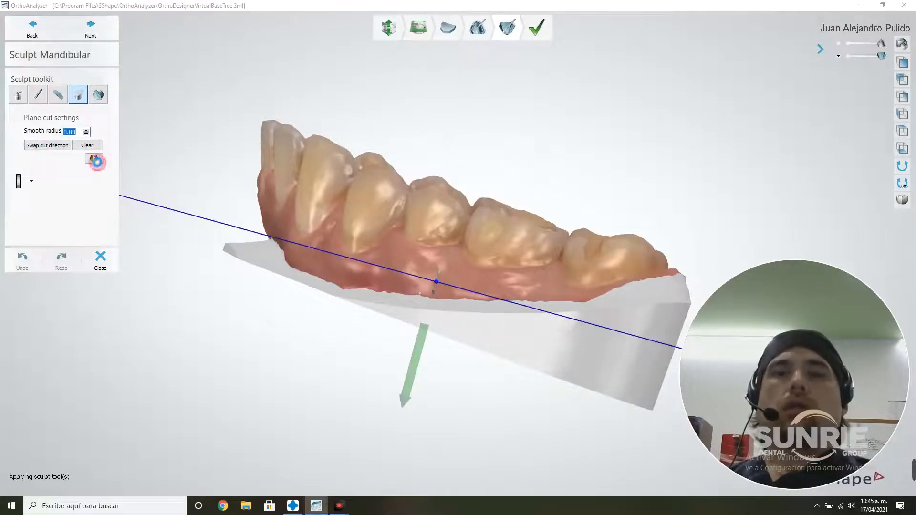
Start a straight-segment spline cut on the mandibular model, tracing the outer gum edge from the premolars to behind the last molar on the side with more excess base
{"action": "right_click_drag", "start_coordinate": [351, 333], "coordinate": [330, 404]}
{"action": "scroll", "coordinate": [331, 402], "scroll_direction": "down", "scroll_amount": 4}
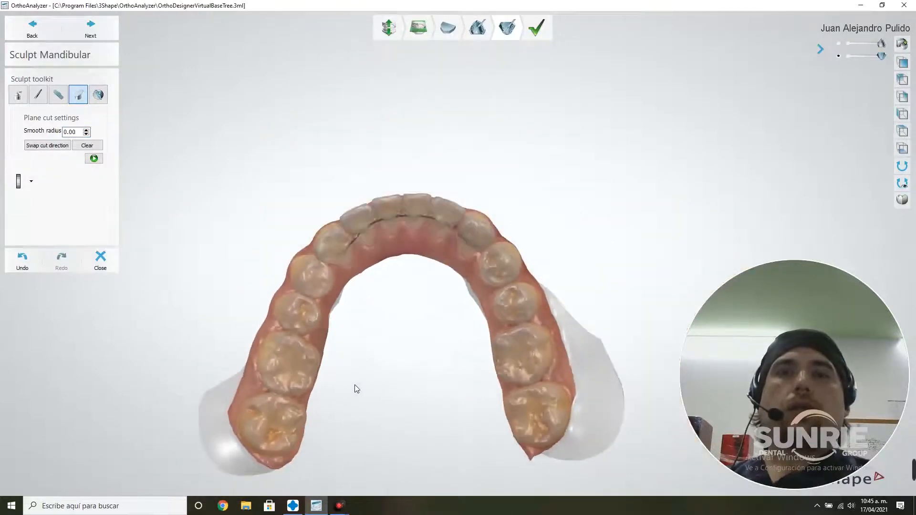
{"action": "left_click", "coordinate": [99, 96]}
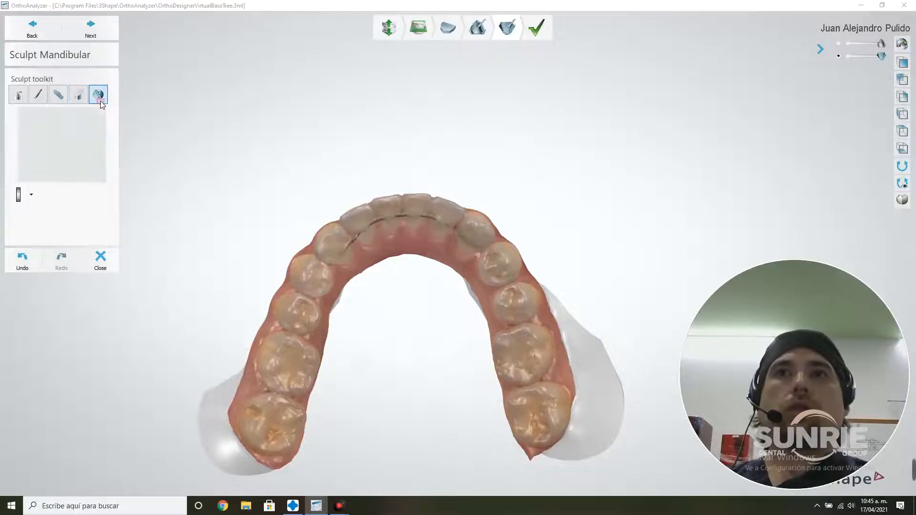
{"action": "left_click", "coordinate": [540, 286]}
{"action": "left_click", "coordinate": [572, 368]}
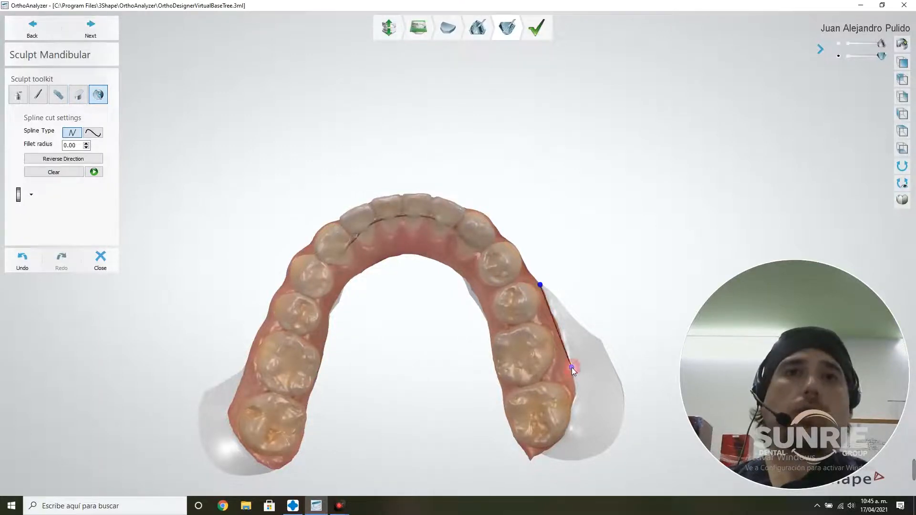
{"action": "left_click", "coordinate": [571, 428]}
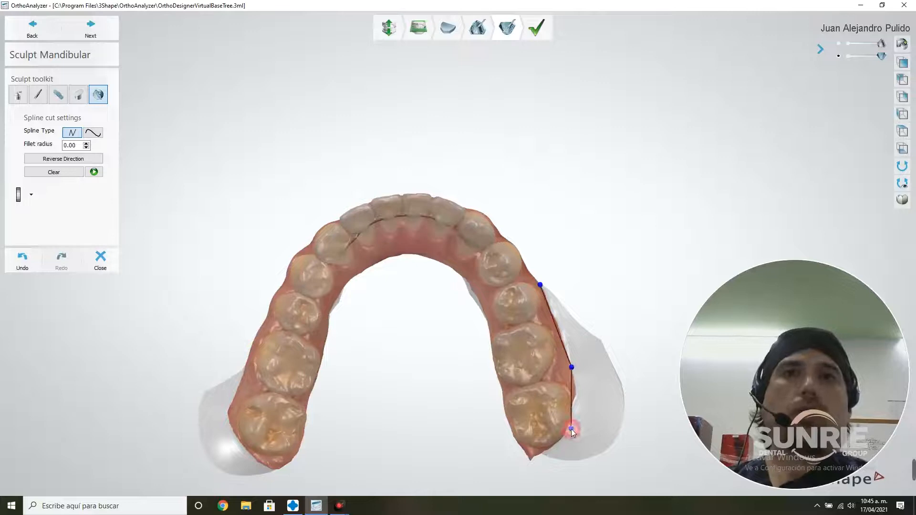
{"action": "left_click", "coordinate": [555, 448]}
{"action": "left_click", "coordinate": [529, 448]}
{"action": "left_click", "coordinate": [513, 459]}
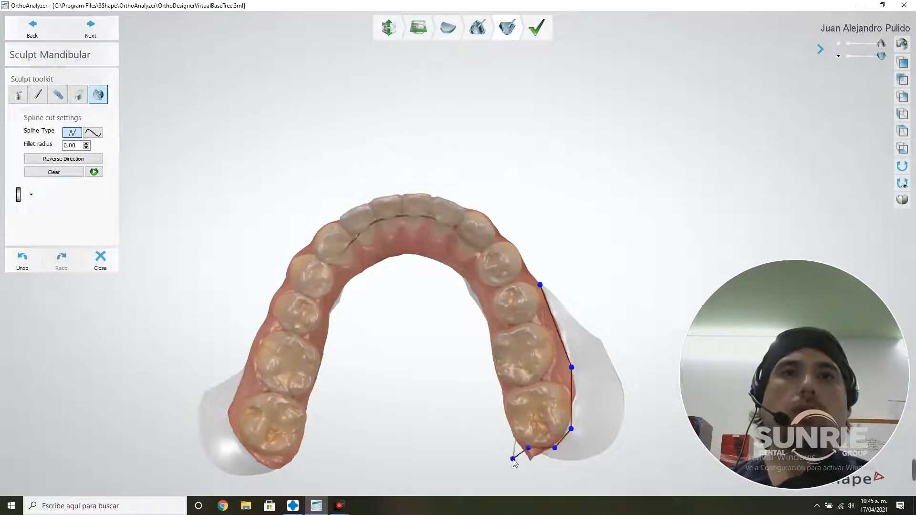
Close the spline outline around the excess base on that side and apply the cut to remove it
{"action": "left_click", "coordinate": [557, 478]}
{"action": "left_click", "coordinate": [592, 472]}
{"action": "left_click", "coordinate": [638, 445]}
{"action": "left_click", "coordinate": [657, 359]}
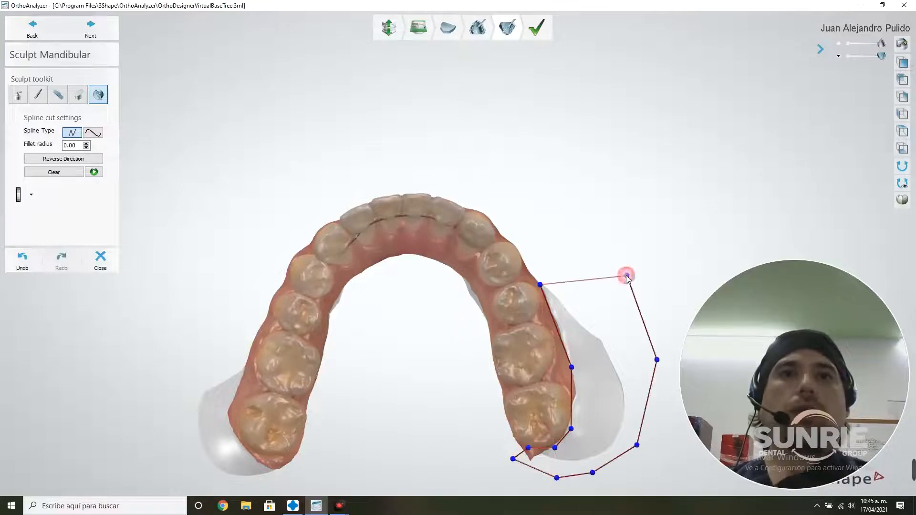
{"action": "left_click", "coordinate": [627, 276]}
{"action": "left_click", "coordinate": [540, 285]}
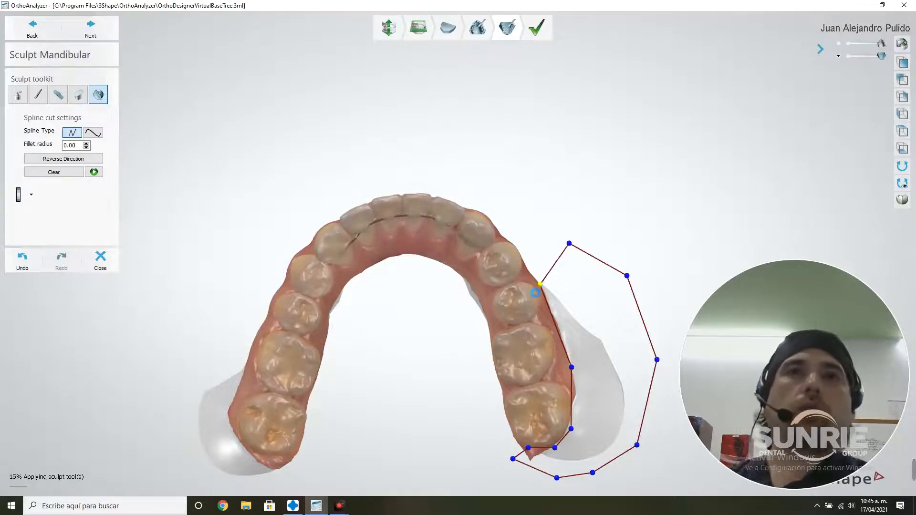
{"action": "left_click", "coordinate": [94, 172]}
Draw a closed straight-segment spline around the remaining excess base on the opposite side, following the outer gum edge beside and behind the molars
{"action": "right_click_drag", "start_coordinate": [245, 321], "coordinate": [253, 320]}
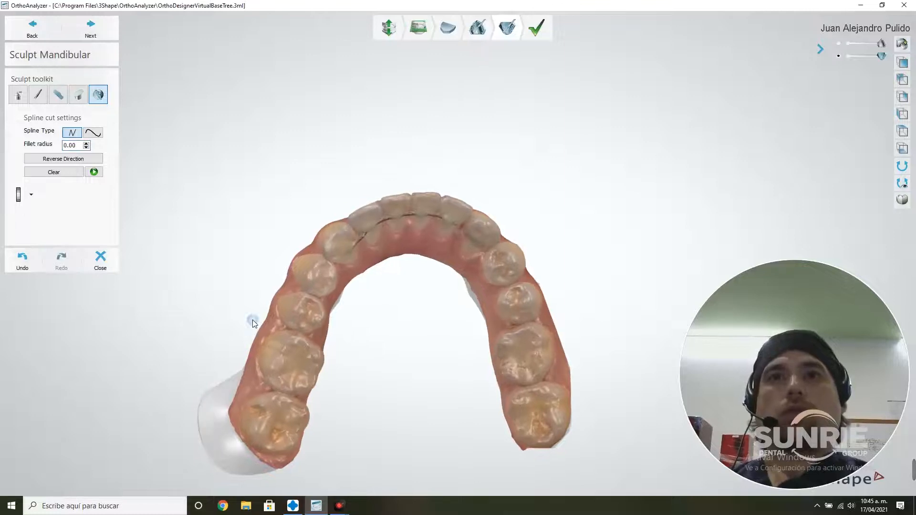
{"action": "left_click", "coordinate": [248, 363]}
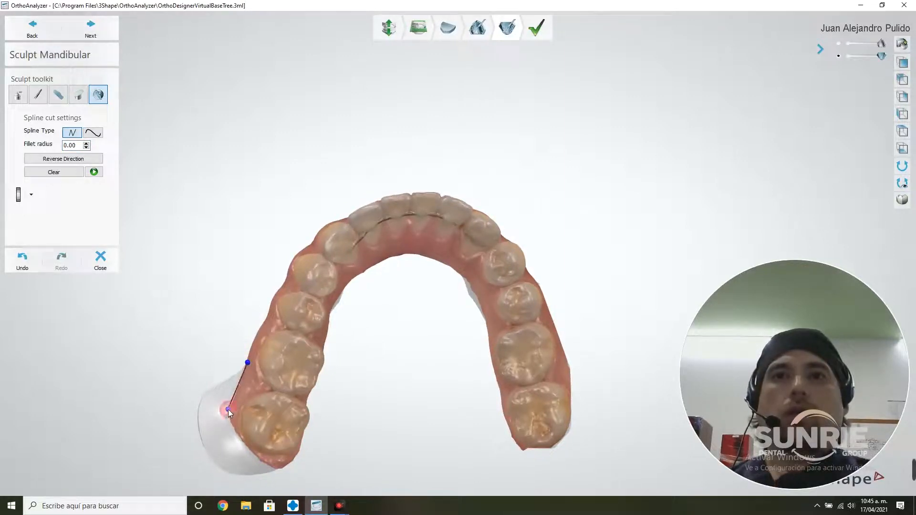
{"action": "left_click", "coordinate": [274, 468]}
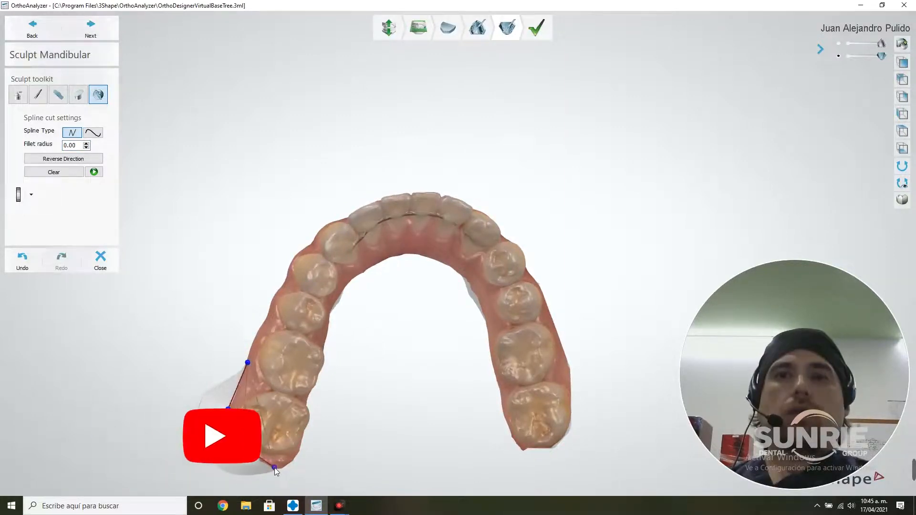
{"action": "left_click", "coordinate": [291, 474]}
{"action": "left_click", "coordinate": [227, 485]}
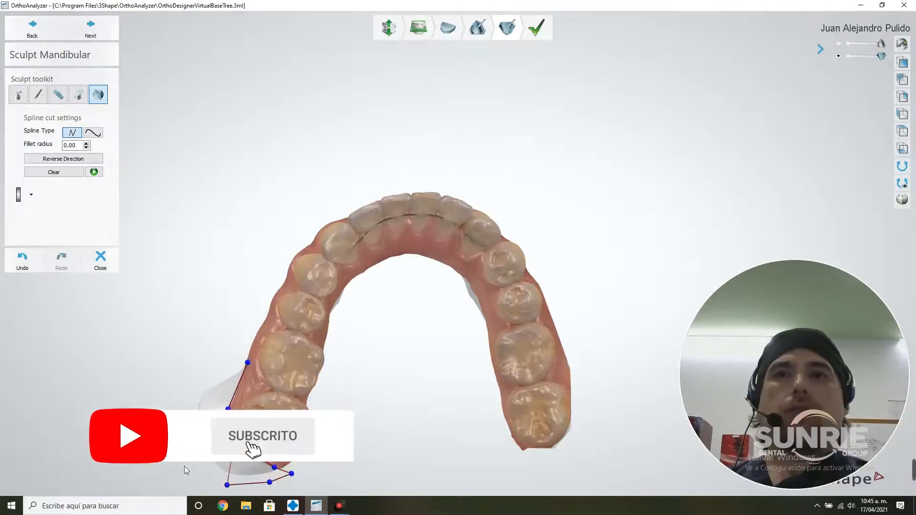
{"action": "left_click", "coordinate": [184, 466]}
{"action": "left_click", "coordinate": [160, 411]}
{"action": "left_click", "coordinate": [175, 358]}
{"action": "left_click", "coordinate": [179, 356]}
{"action": "left_click", "coordinate": [220, 338]}
{"action": "left_click", "coordinate": [238, 336]}
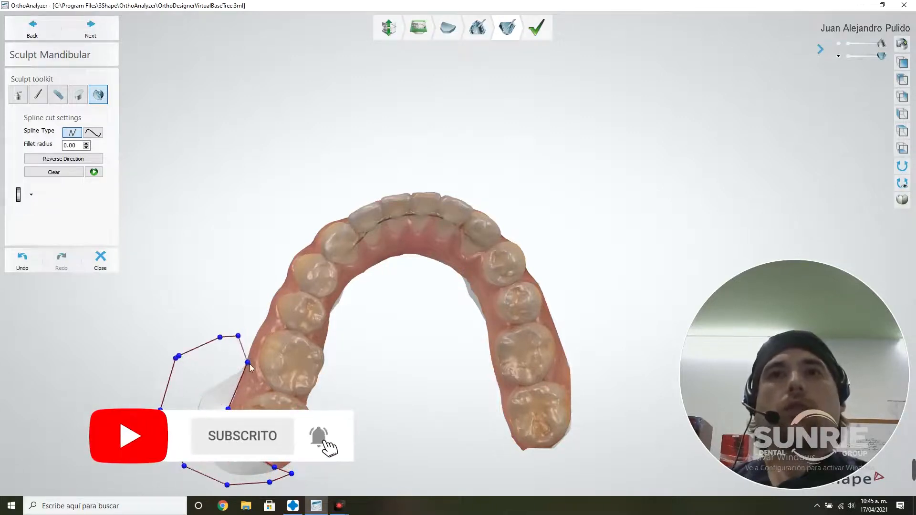
{"action": "left_click", "coordinate": [248, 363]}
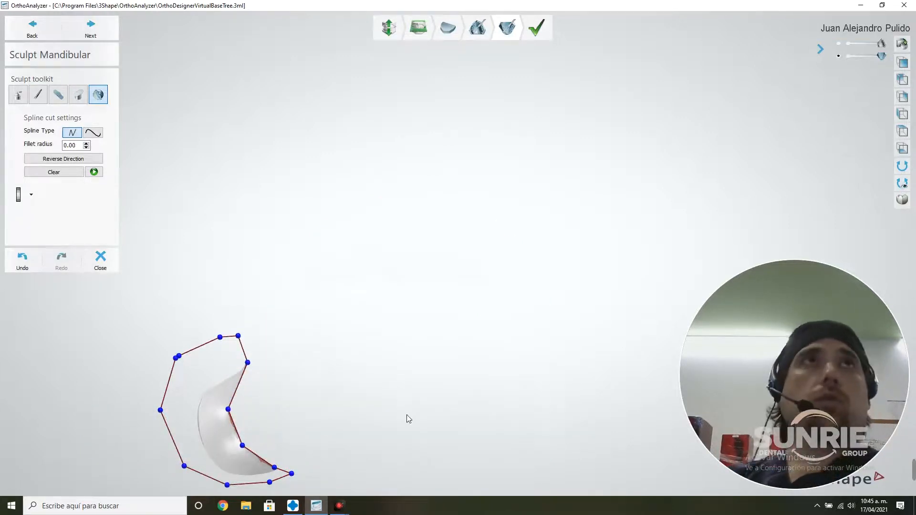
Reverse the spline cut direction and apply it to remove the remaining excess base beside the mandibular molars
{"action": "left_click", "coordinate": [94, 171]}
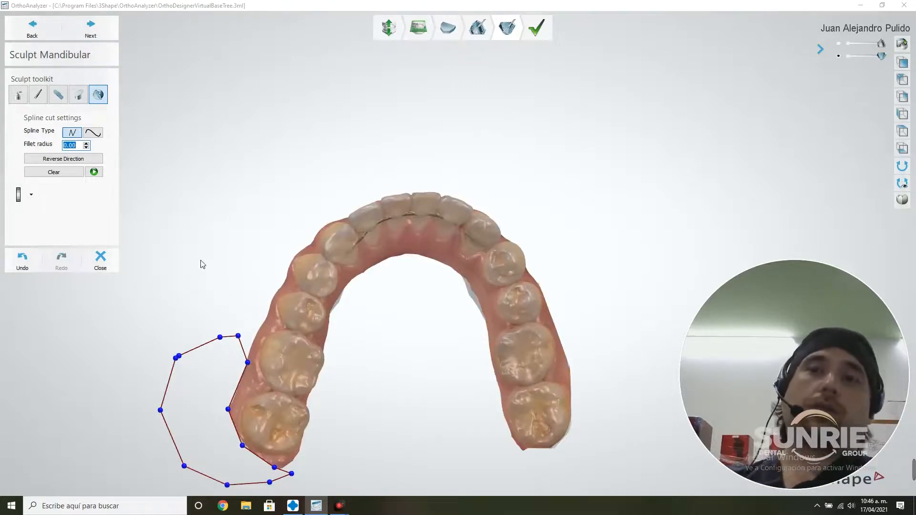
{"action": "left_click", "coordinate": [95, 173]}
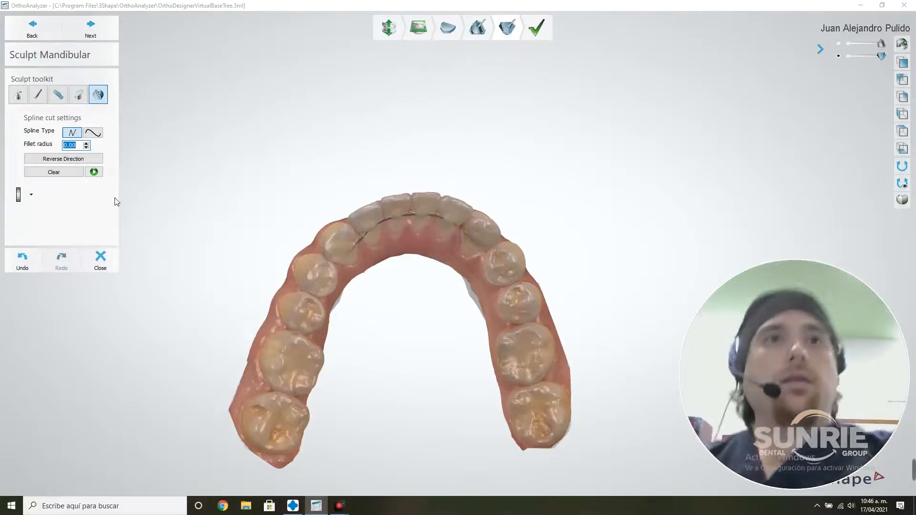
{"action": "right_click_drag", "start_coordinate": [450, 157], "coordinate": [450, 229]}
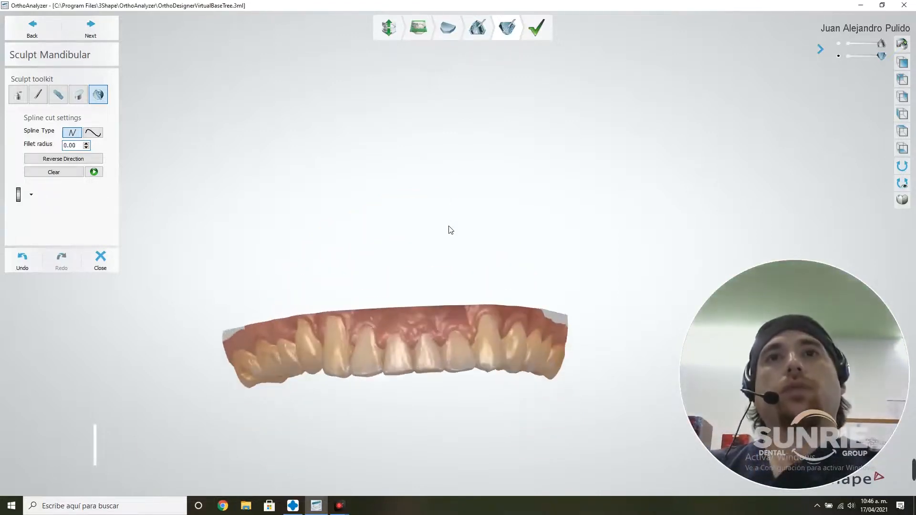
Proceed to the final stage of the model set and check the trimmed arches together in occlusion
{"action": "left_click", "coordinate": [100, 35]}
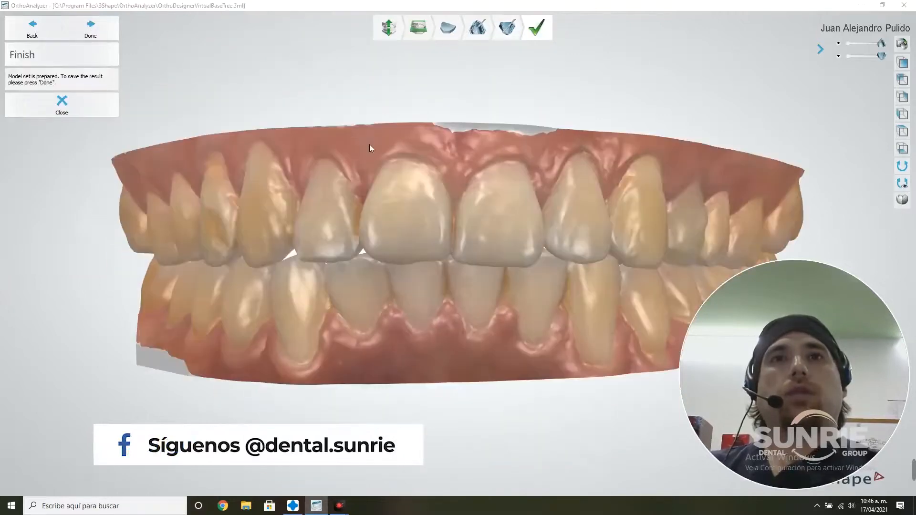
{"action": "mouse_move", "coordinate": [455, 178]}
{"action": "right_mouse_down"}
{"action": "mouse_move", "coordinate": [359, 178]}
{"action": "mouse_move", "coordinate": [479, 176]}
{"action": "mouse_move", "coordinate": [526, 166]}
{"action": "mouse_move", "coordinate": [532, 139]}
{"action": "mouse_move", "coordinate": [517, 162]}
{"action": "mouse_move", "coordinate": [453, 171]}
{"action": "mouse_move", "coordinate": [462, 192]}
{"action": "right_mouse_up"}
{"action": "scroll", "coordinate": [453, 171], "scroll_direction": "down", "scroll_amount": 5}
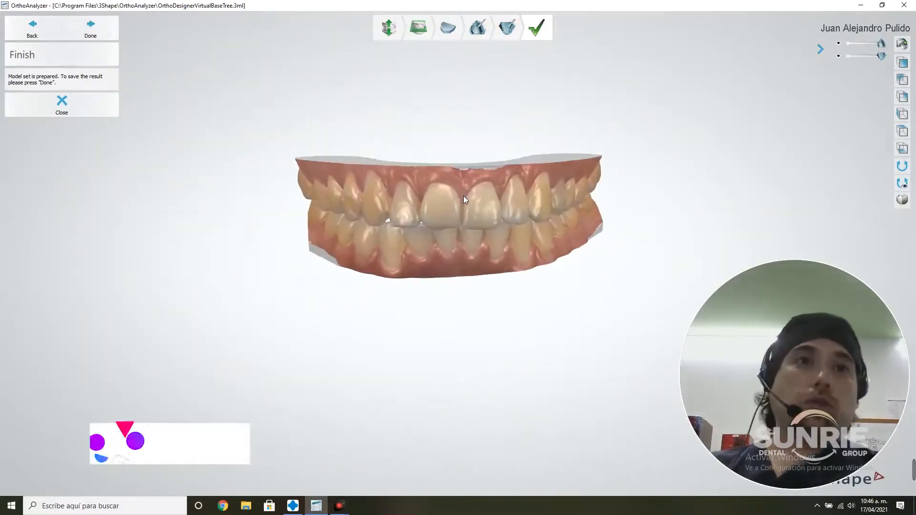
{"action": "mouse_move", "coordinate": [465, 230]}
{"action": "right_mouse_down"}
{"action": "mouse_move", "coordinate": [425, 214]}
{"action": "mouse_move", "coordinate": [382, 220]}
{"action": "mouse_move", "coordinate": [392, 211]}
{"action": "mouse_move", "coordinate": [465, 227]}
{"action": "right_mouse_up"}
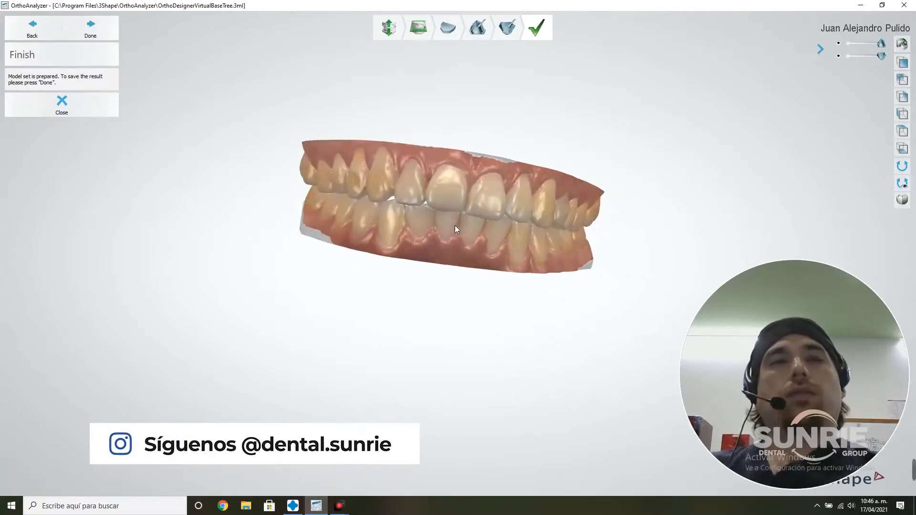